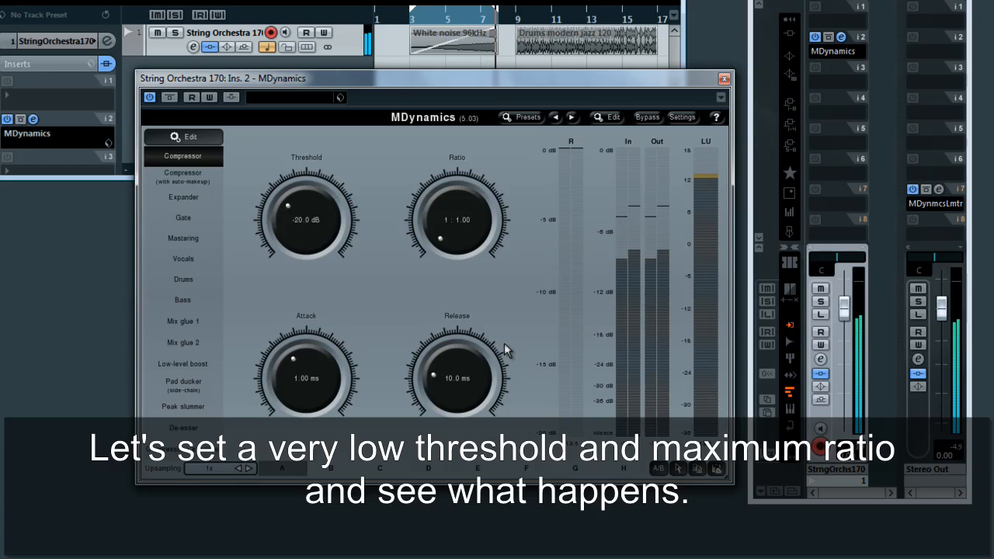
# - Try a threshold of about -32.1 dB with the ratio at Infinity, and play the white noise through the compressor
pyautogui.moveTo(322, 248); pyautogui.dragTo(321, 280)
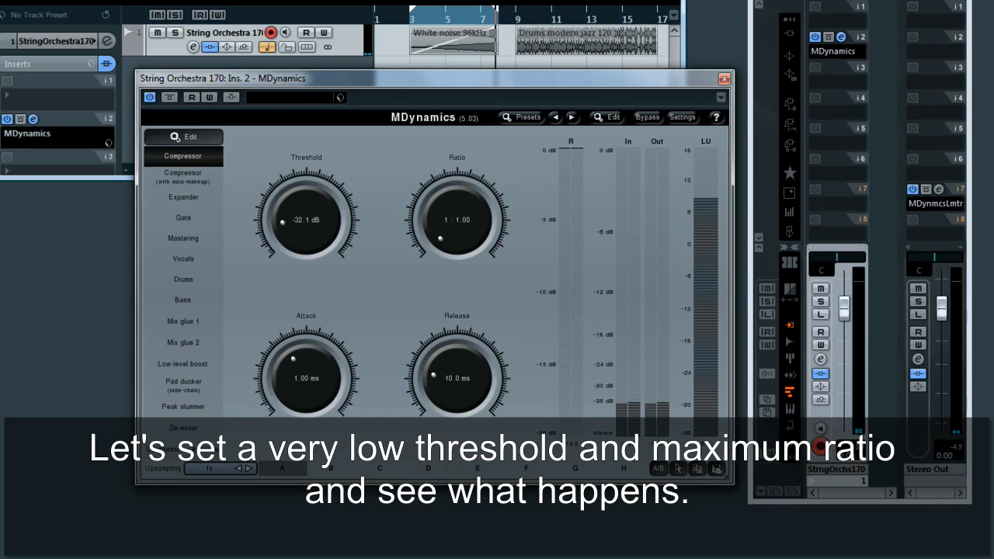
pyautogui.moveTo(468, 241); pyautogui.dragTo(468, 139)
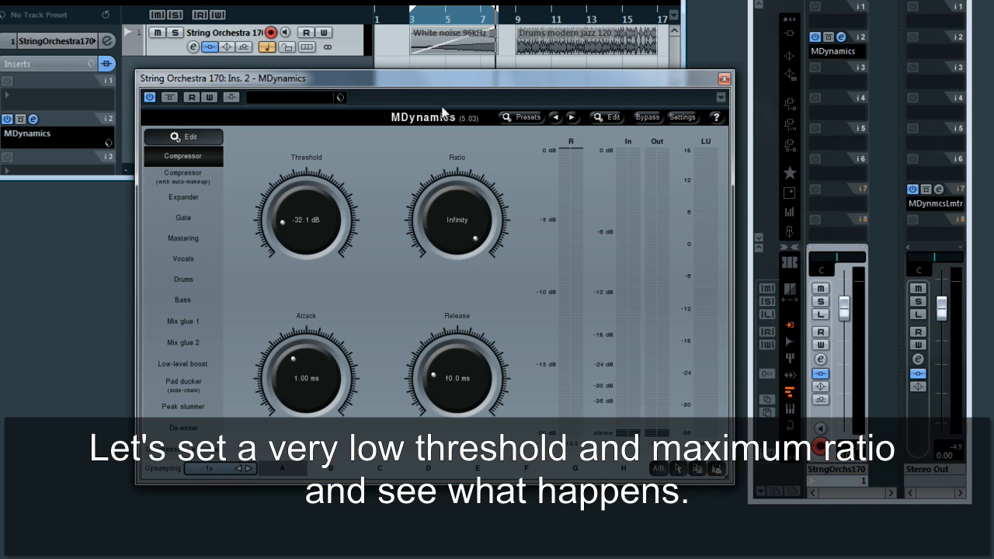
pyautogui.press('space')
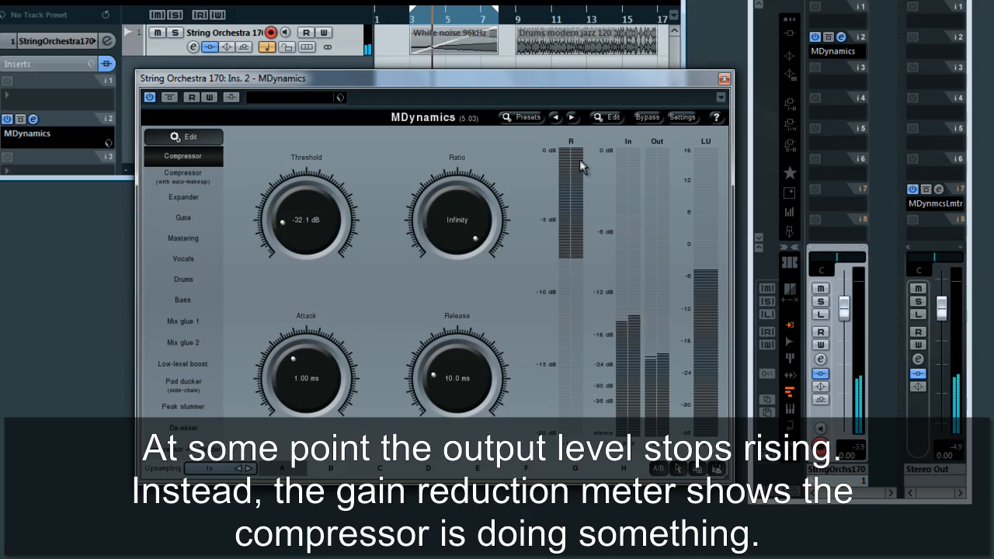
pyautogui.press('space')
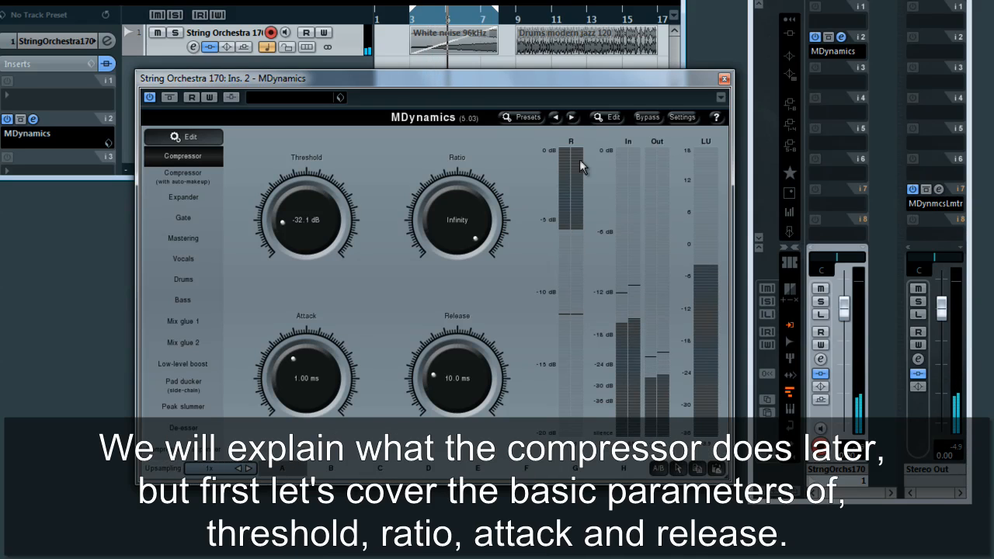
# - Reset the compressor's threshold and ratio to their defaults and open the plug-in's full edit view
pyautogui.doubleClick(314, 210)
pyautogui.doubleClick(477, 236)
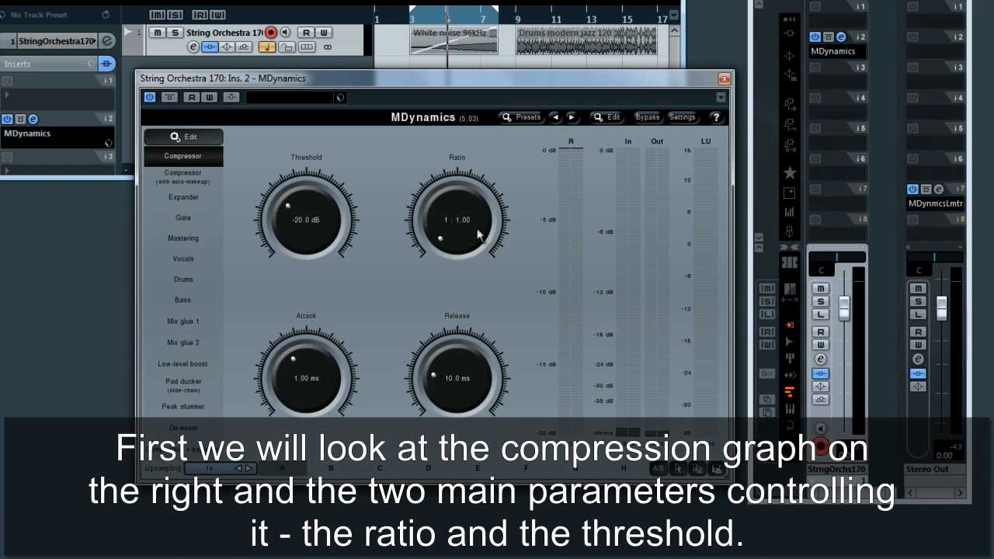
pyautogui.click(613, 117)
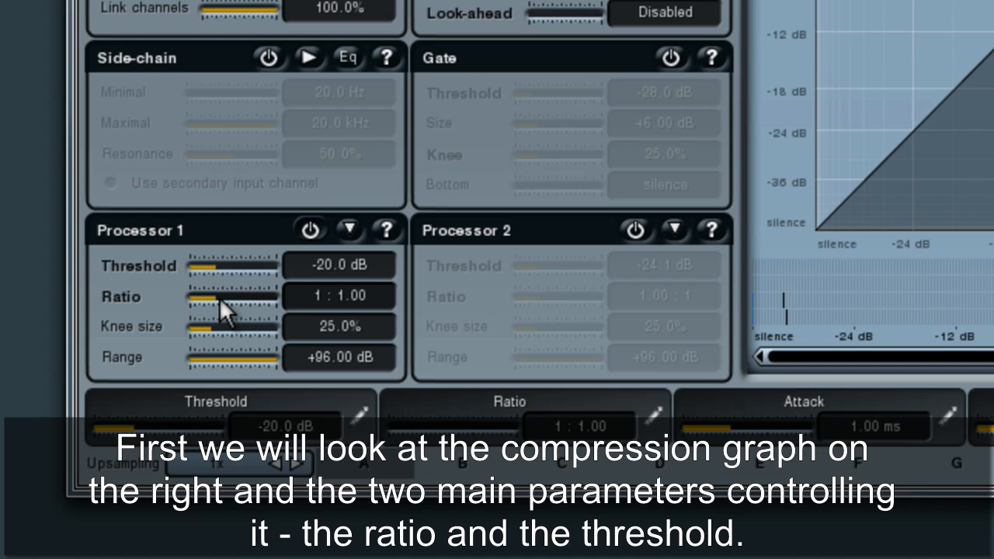
# - Set Processor 1 to a threshold of about -20.2 dB, a ratio of about 8.65:1 and a knee size of 0%
pyautogui.moveTo(186, 317); pyautogui.dragTo(205, 331)
pyautogui.moveTo(181, 371); pyautogui.dragTo(172, 371)
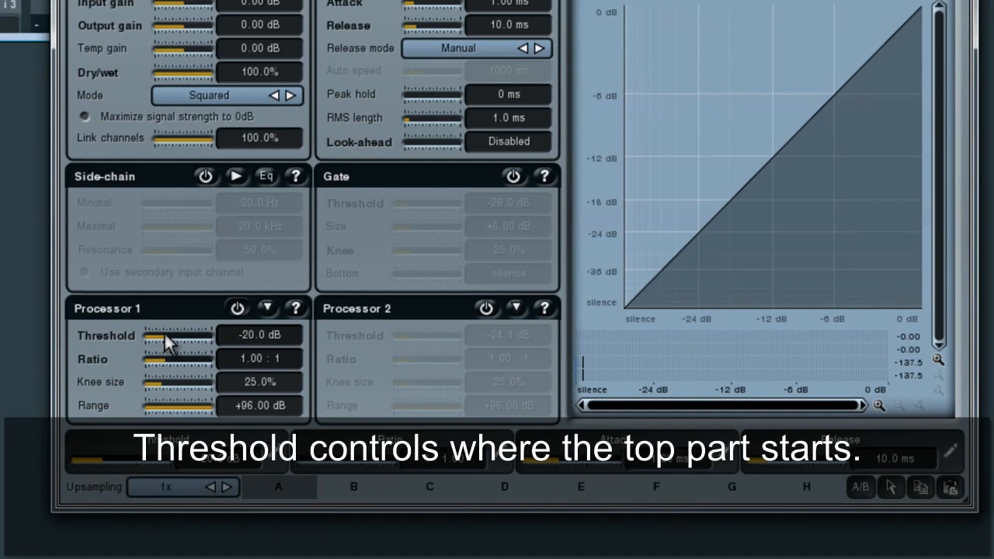
pyautogui.moveTo(163, 360)
pyautogui.mouseDown()
pyautogui.moveTo(192, 364)
pyautogui.moveTo(175, 339)
pyautogui.moveTo(208, 346)
pyautogui.moveTo(165, 345)
pyautogui.mouseUp()
pyautogui.moveTo(159, 379); pyautogui.dragTo(122, 381)
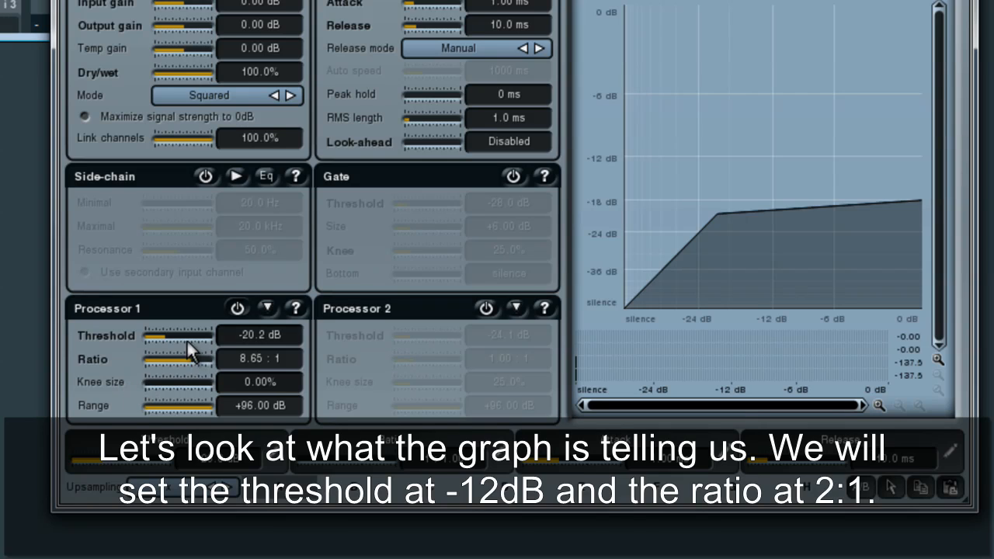
# - Set Processor 1's threshold to -12 dB and its ratio to 2:1
pyautogui.moveTo(187, 339); pyautogui.dragTo(184, 332)
pyautogui.click(248, 354)
pyautogui.write('2')
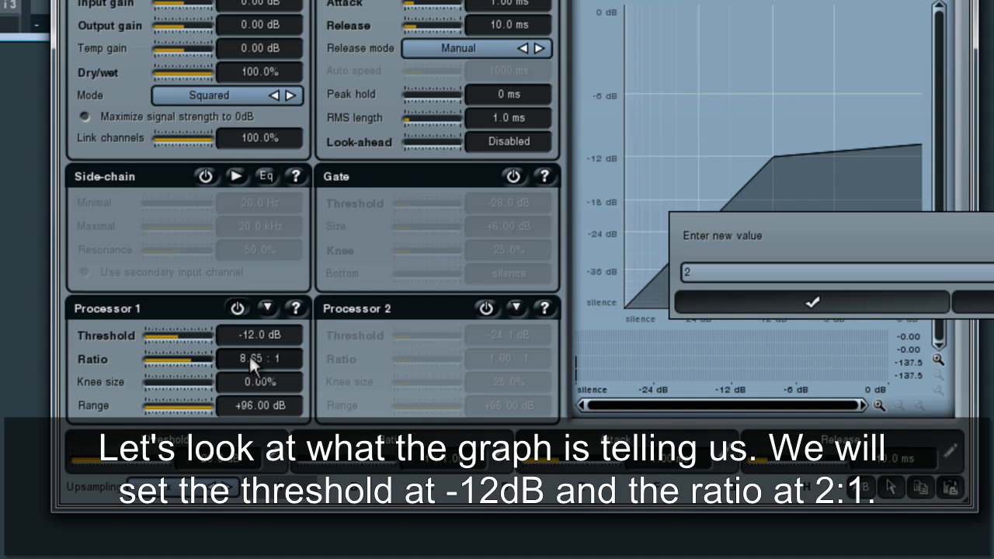
pyautogui.press('Return')
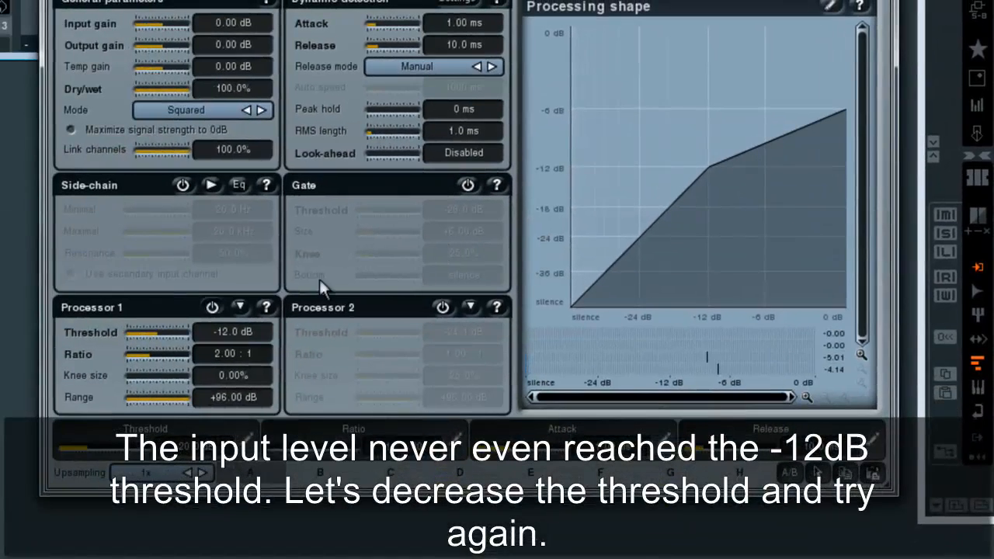
# - Try a threshold of about -24.4 dB with a ratio of about 9.14:1 in Processor 1, and reset both to their defaults
pyautogui.moveTo(159, 330); pyautogui.dragTo(177, 365)
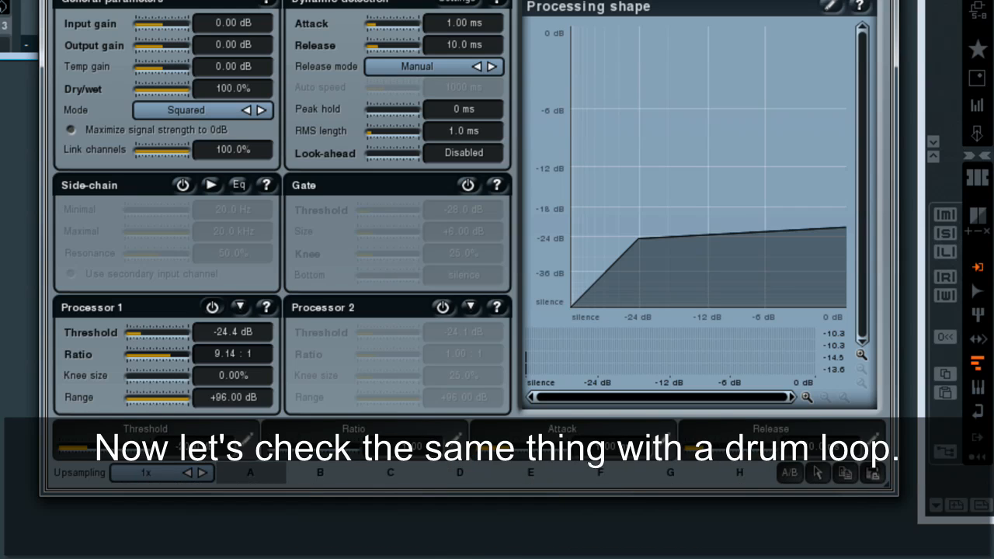
pyautogui.doubleClick(170, 337)
pyautogui.doubleClick(159, 350)
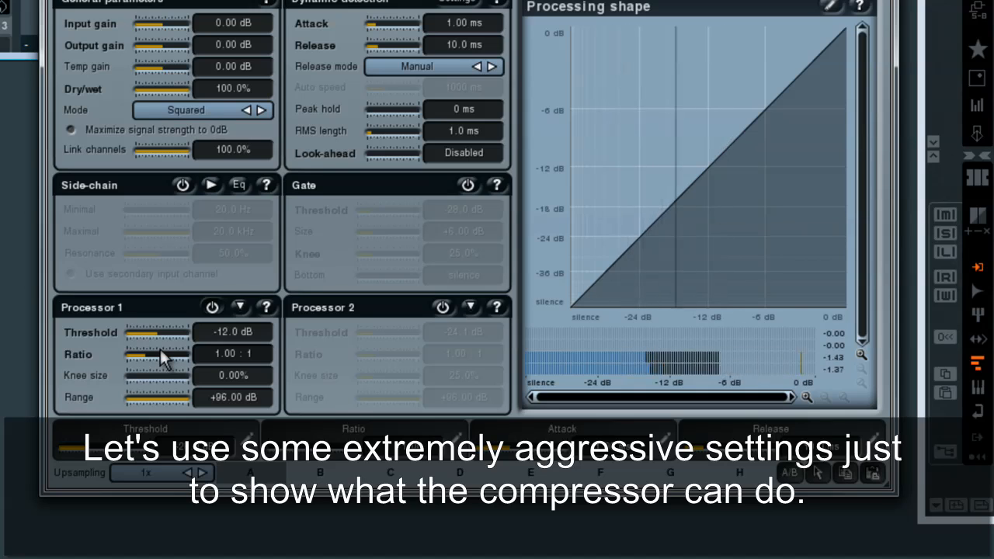
# - Set Processor 1's ratio to Infinity and try thresholds of about -31.7 dB and -17.6 dB on the drum loop
pyautogui.moveTo(150, 360); pyautogui.dragTo(207, 374)
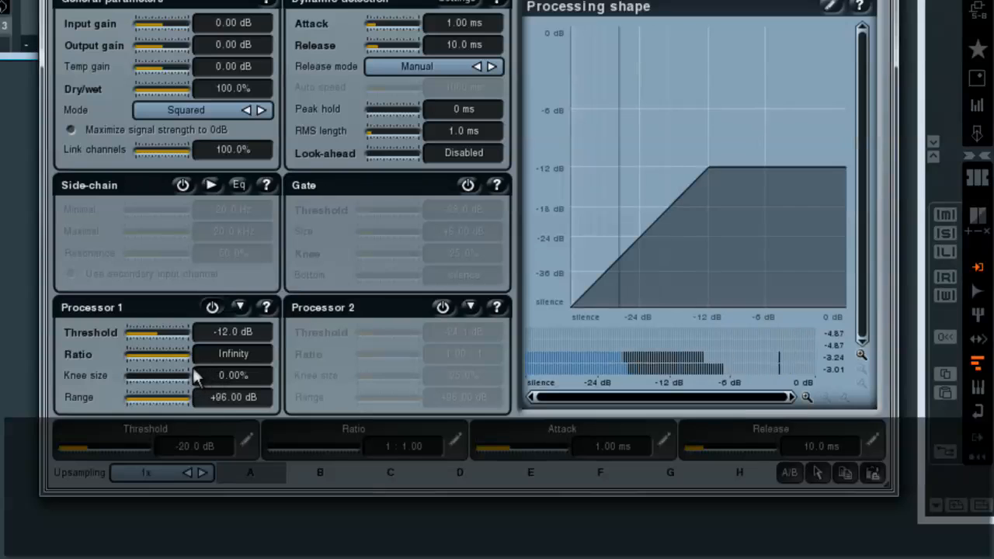
pyautogui.moveTo(160, 339); pyautogui.dragTo(137, 343)
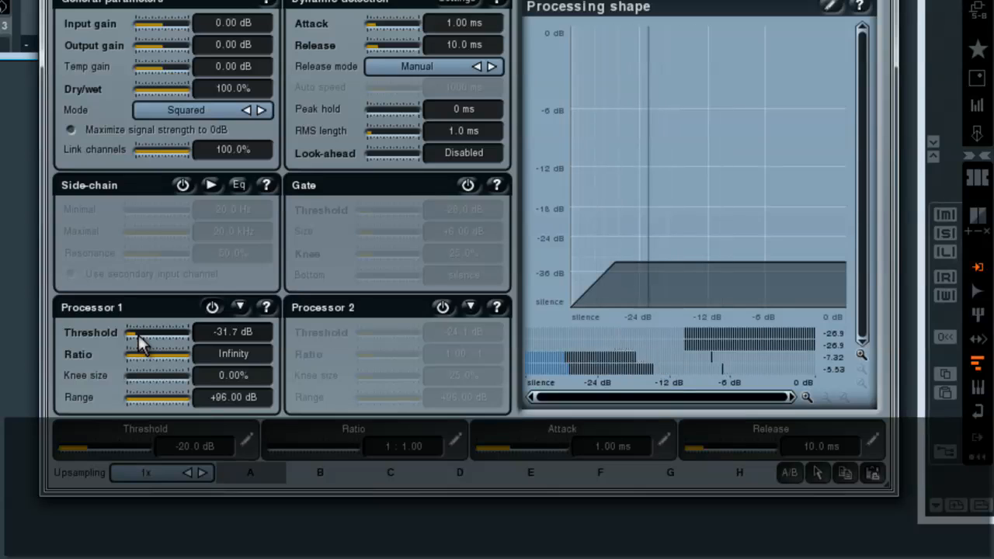
pyautogui.moveTo(134, 341); pyautogui.dragTo(155, 344)
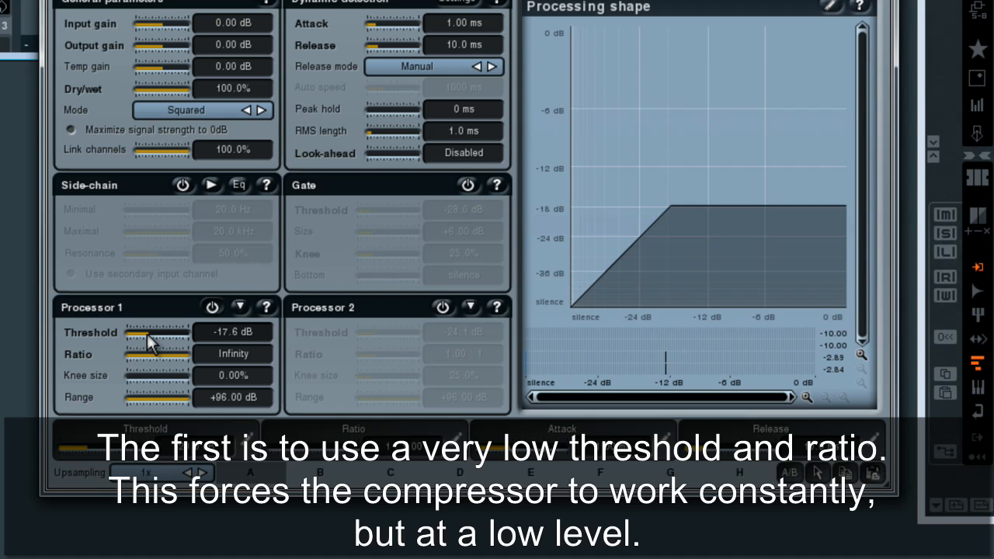
# - Lower Processor 1's threshold to about -35.8 dB and vary the ratio between 1.00:1 and about 2.47:1, ending at 1.19:1
pyautogui.moveTo(150, 344); pyautogui.dragTo(135, 336)
pyautogui.doubleClick(160, 353)
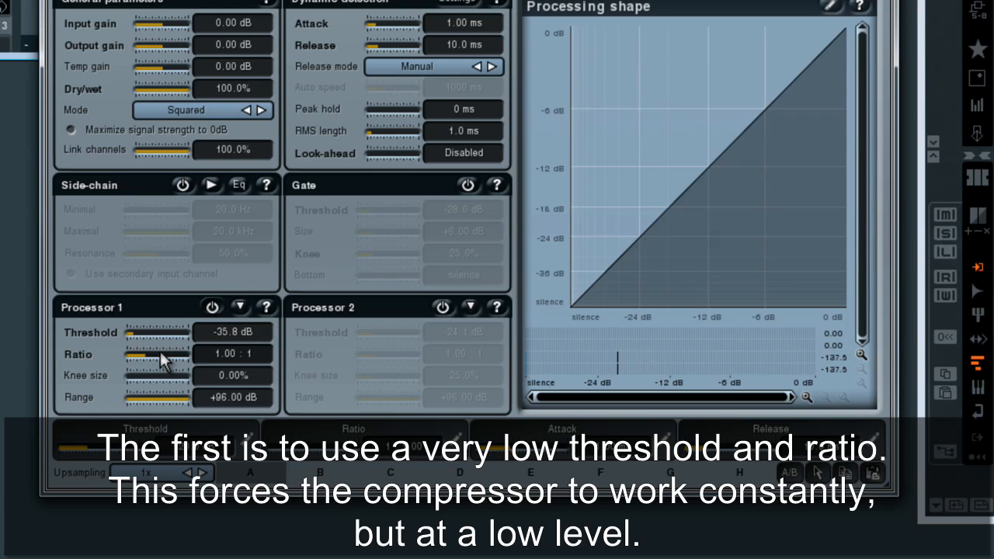
pyautogui.scroll(2, 153, 359)
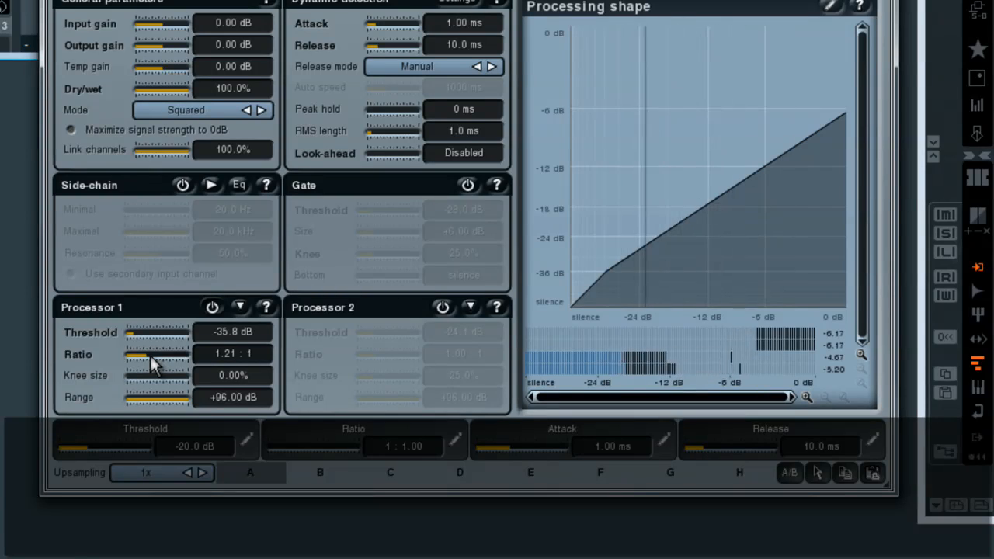
pyautogui.scroll(5, 153, 364)
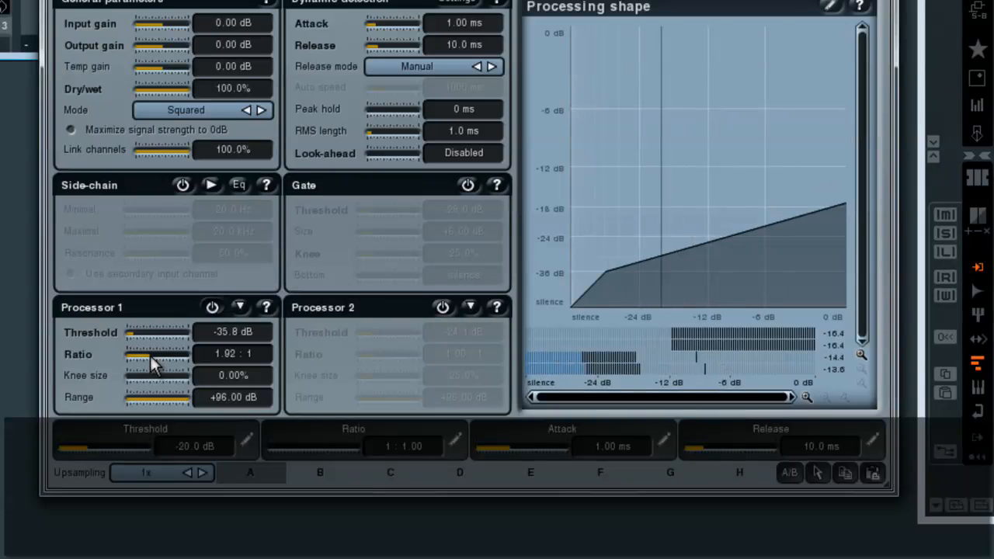
pyautogui.scroll(-6, 149, 355)
pyautogui.scroll(7, 147, 354)
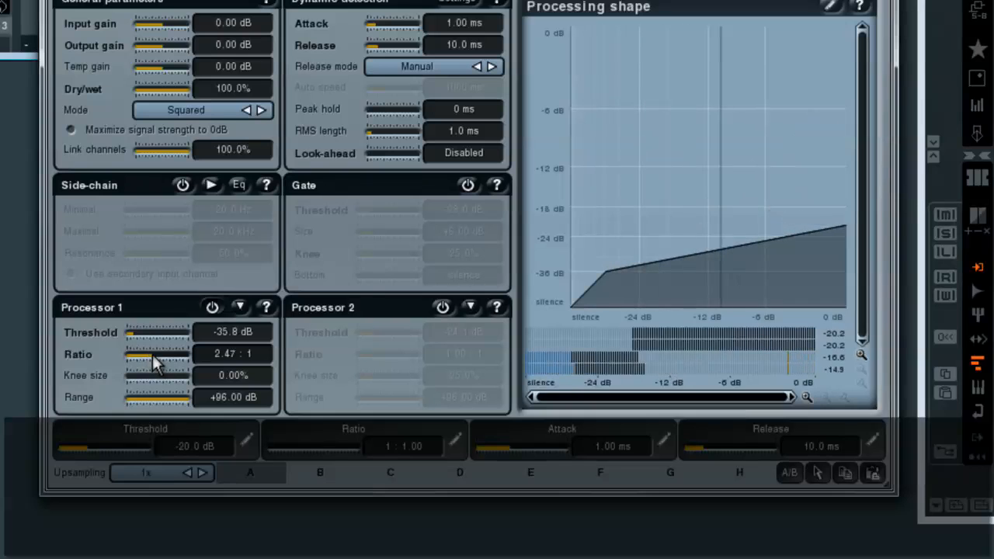
pyautogui.scroll(-3, 153, 355)
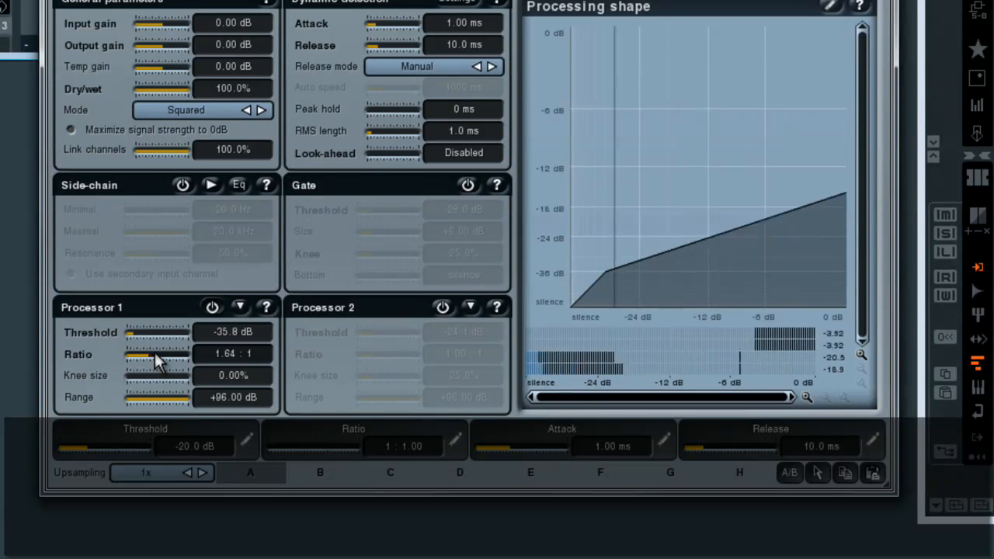
pyautogui.scroll(-3, 156, 357)
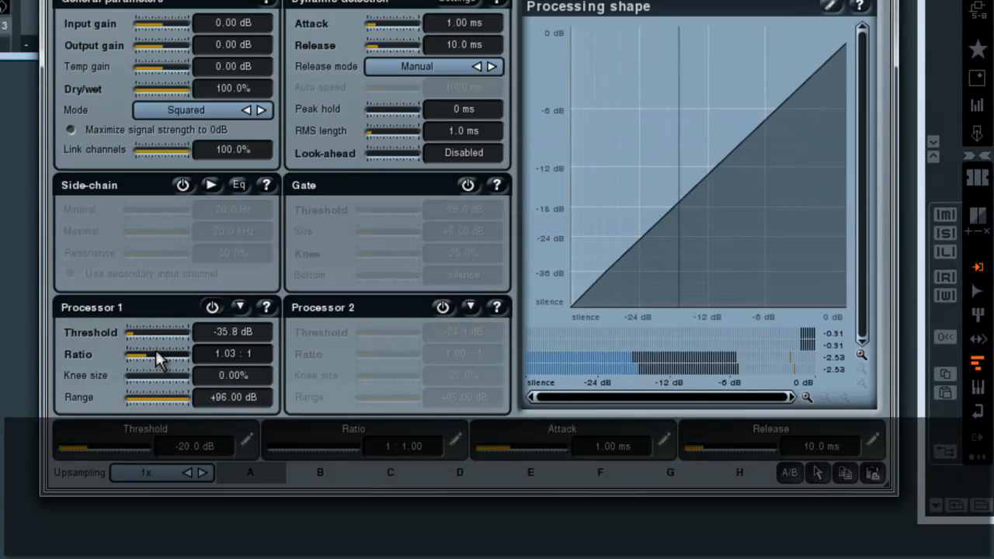
pyautogui.scroll(1, 157, 359)
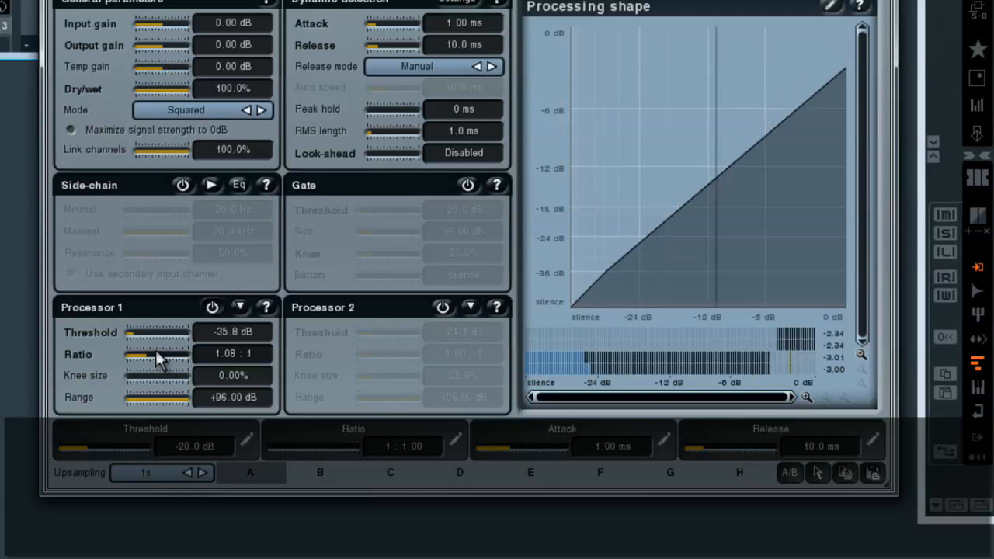
pyautogui.scroll(2, 155, 353)
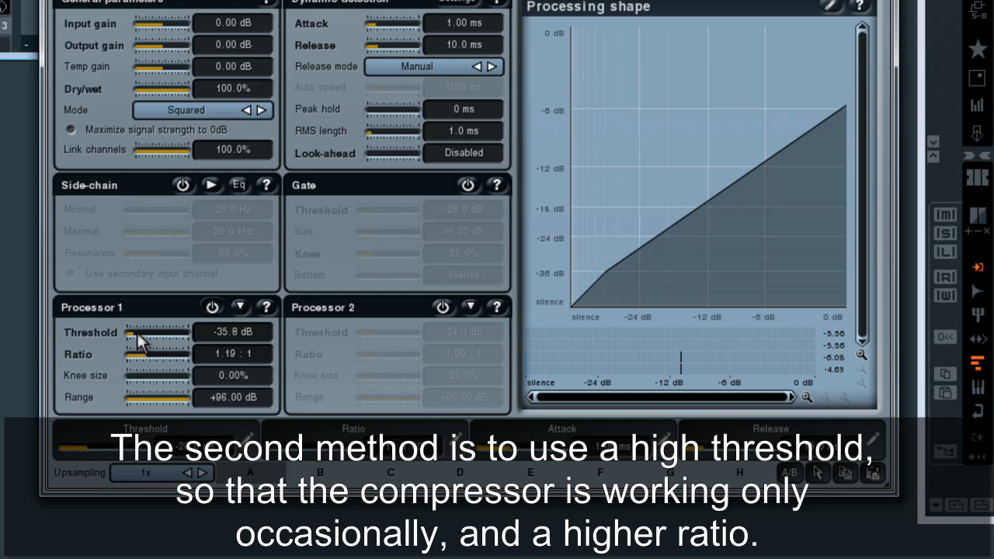
# - Set Processor 1's threshold to about -12.8 dB and ratio to Infinity, and briefly bypass the plug-in to compare the sound
pyautogui.moveTo(138, 337); pyautogui.dragTo(164, 362)
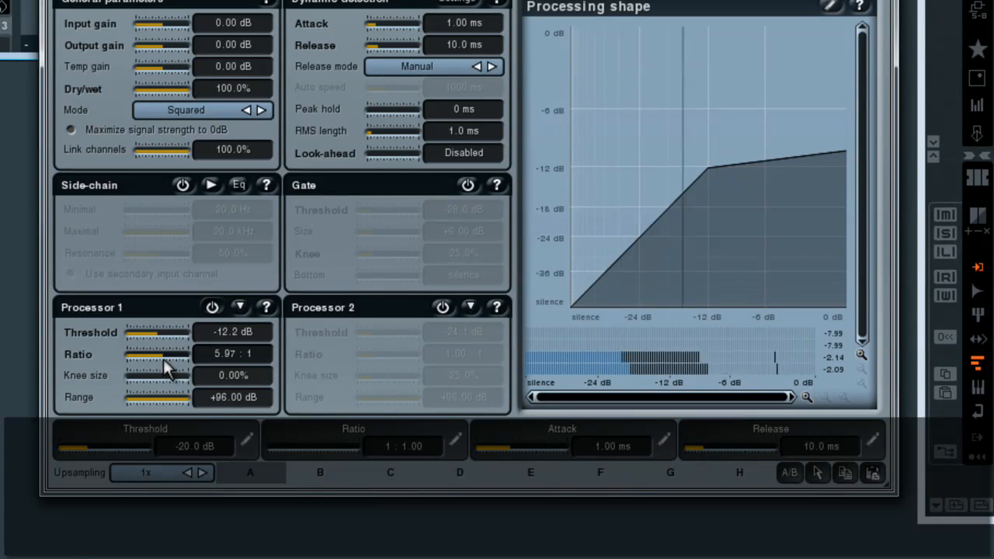
pyautogui.moveTo(160, 354); pyautogui.dragTo(206, 373)
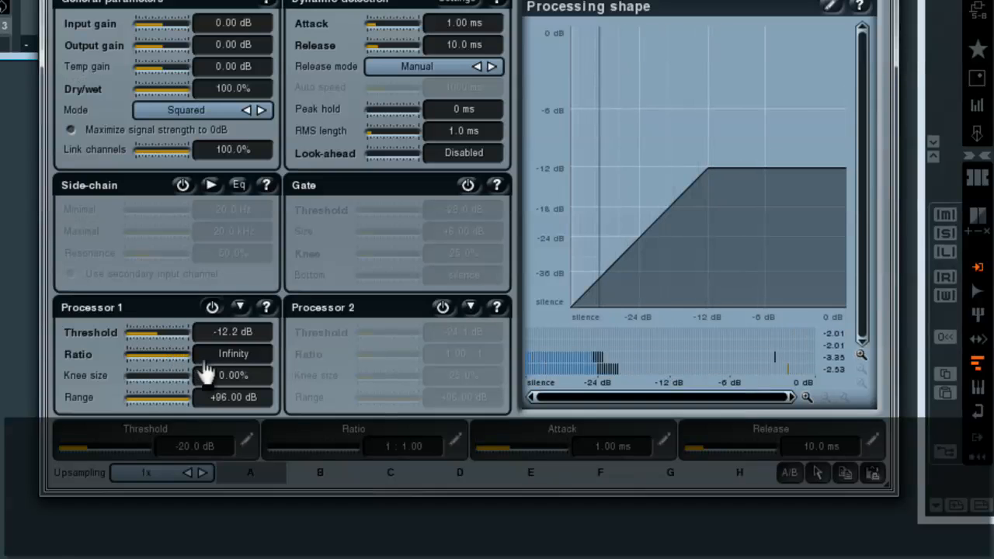
pyautogui.moveTo(162, 340); pyautogui.dragTo(158, 340)
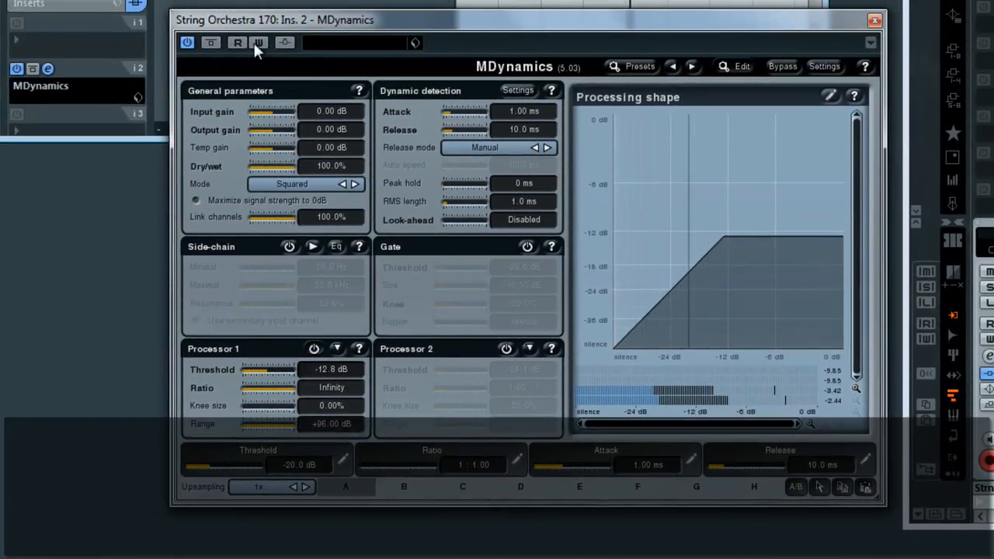
pyautogui.click(212, 42)
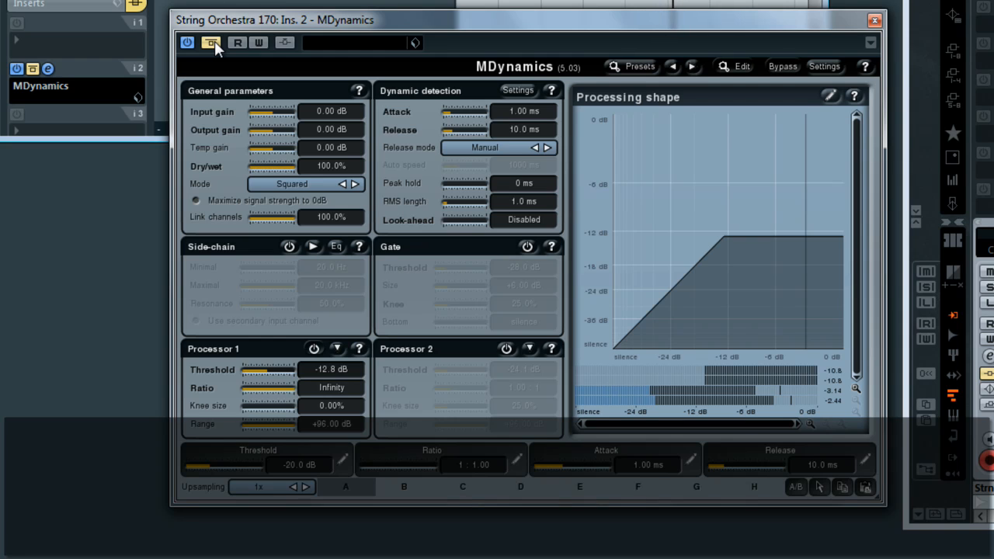
pyautogui.click(212, 42)
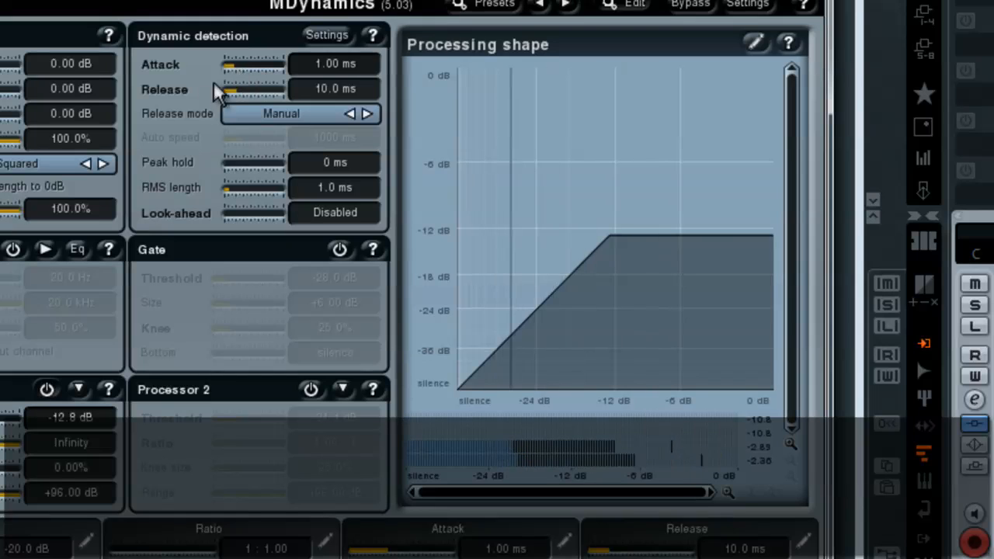
# - Lower Processor 1's threshold to about -23.3 dB and compare attack times of 45, 0, 10 and 130 ms, ending at 10 ms
pyautogui.moveTo(11, 417); pyautogui.dragTo(1, 418)
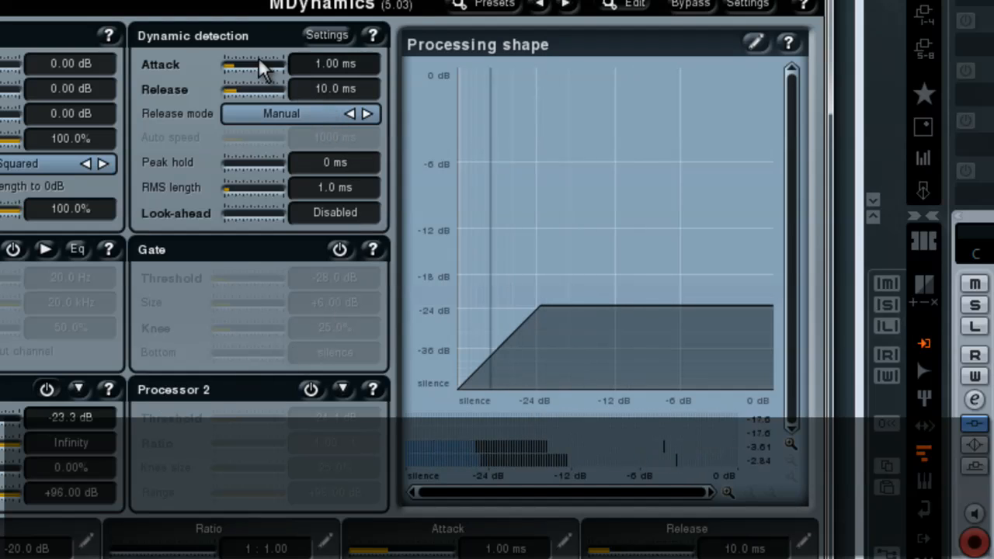
pyautogui.moveTo(240, 73); pyautogui.dragTo(253, 70)
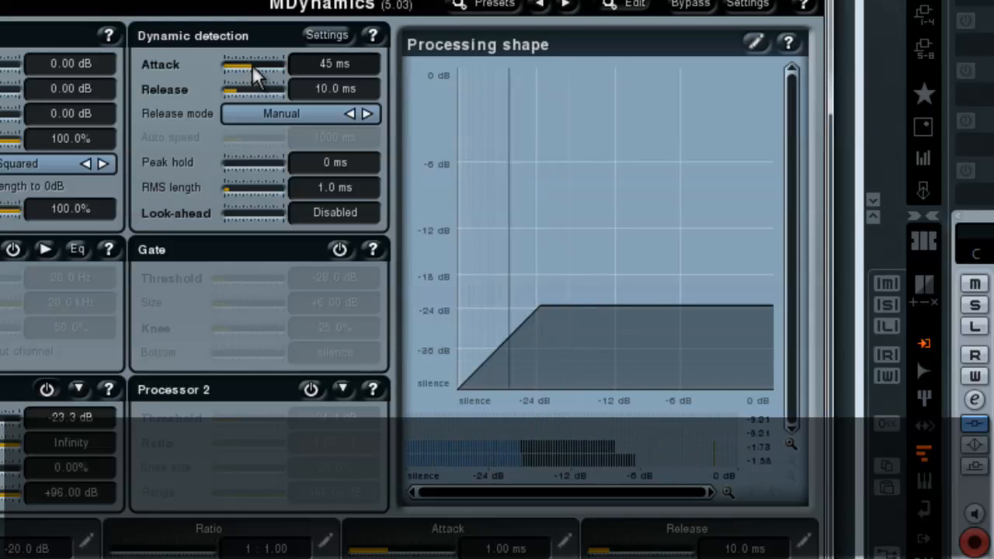
pyautogui.moveTo(256, 75); pyautogui.dragTo(227, 77)
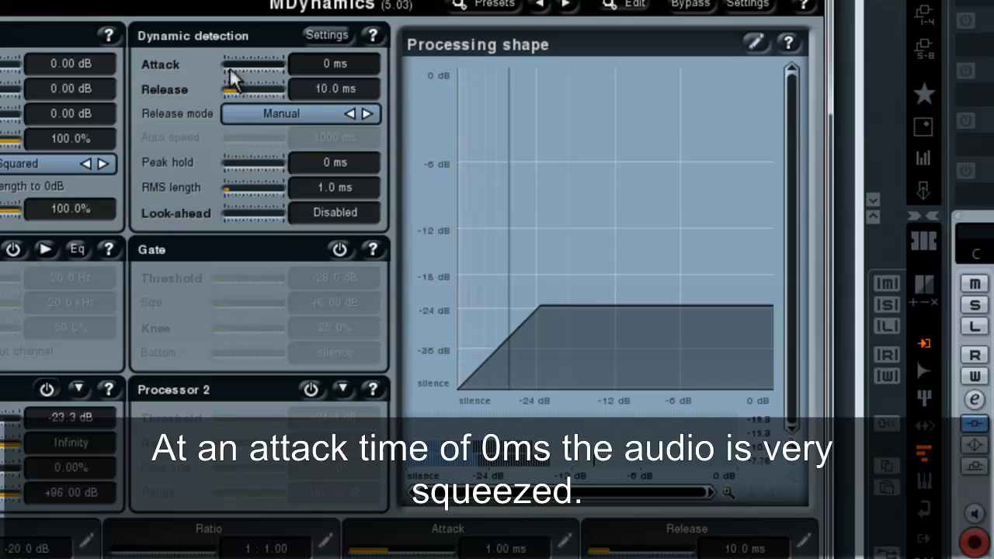
pyautogui.click(237, 68)
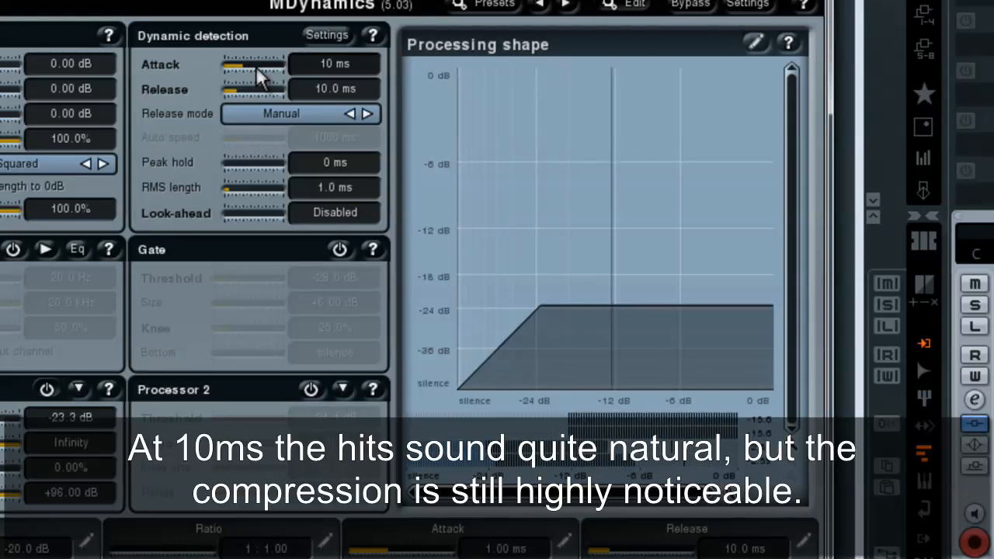
pyautogui.moveTo(257, 68); pyautogui.dragTo(261, 68)
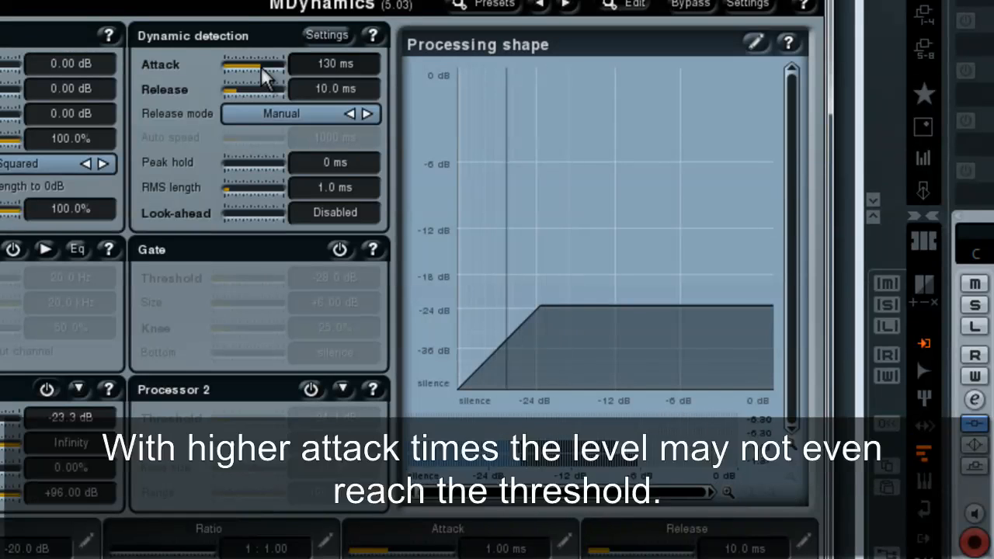
pyautogui.doubleClick(261, 69)
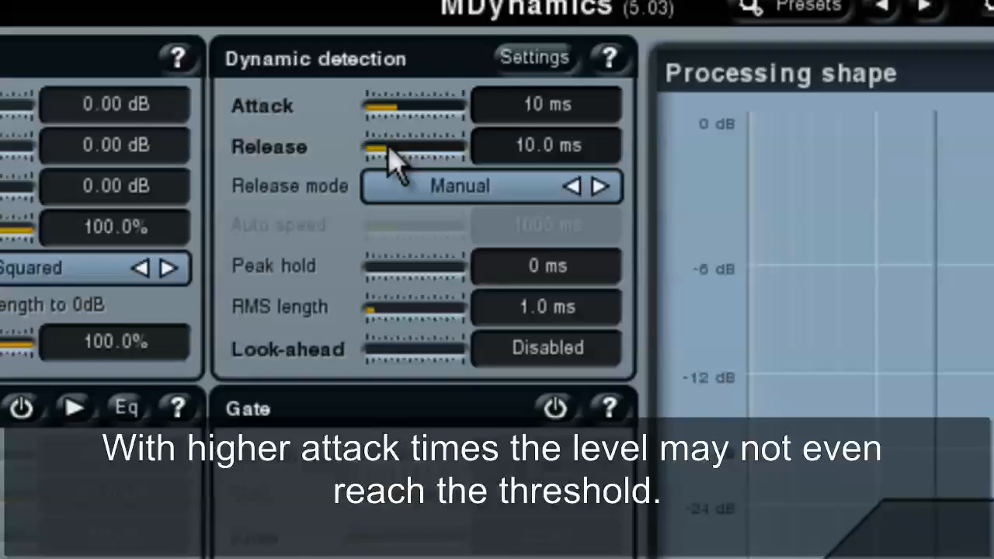
# - Shorten the release time to 1.0 ms
pyautogui.moveTo(388, 149); pyautogui.dragTo(367, 153)
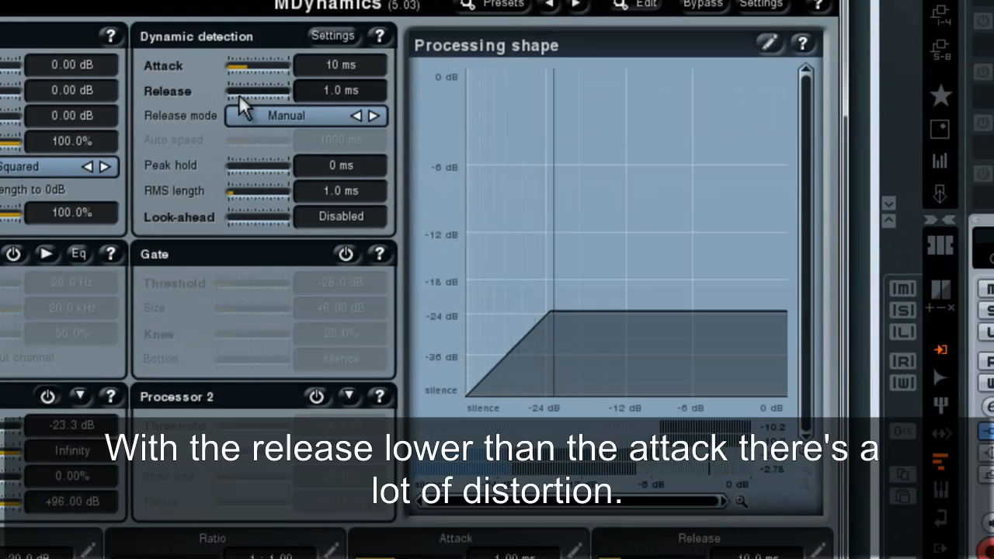
# - Compare release times of 100 and 5000 ms, ending at 13 ms, and try a 2.3 ms attack before returning it to 10 ms
pyautogui.moveTo(250, 98); pyautogui.dragTo(259, 99)
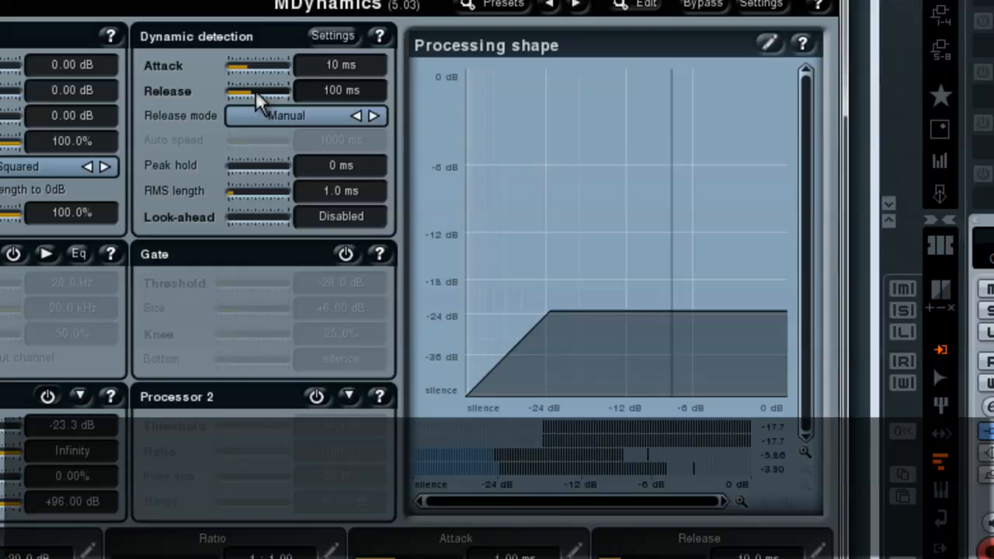
pyautogui.moveTo(257, 95); pyautogui.dragTo(296, 103)
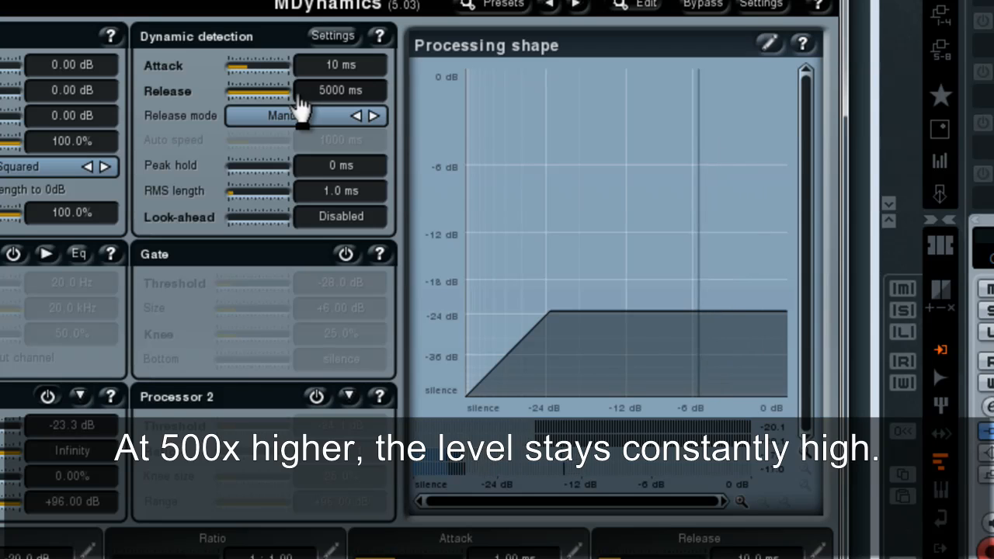
pyautogui.moveTo(300, 91); pyautogui.dragTo(265, 99)
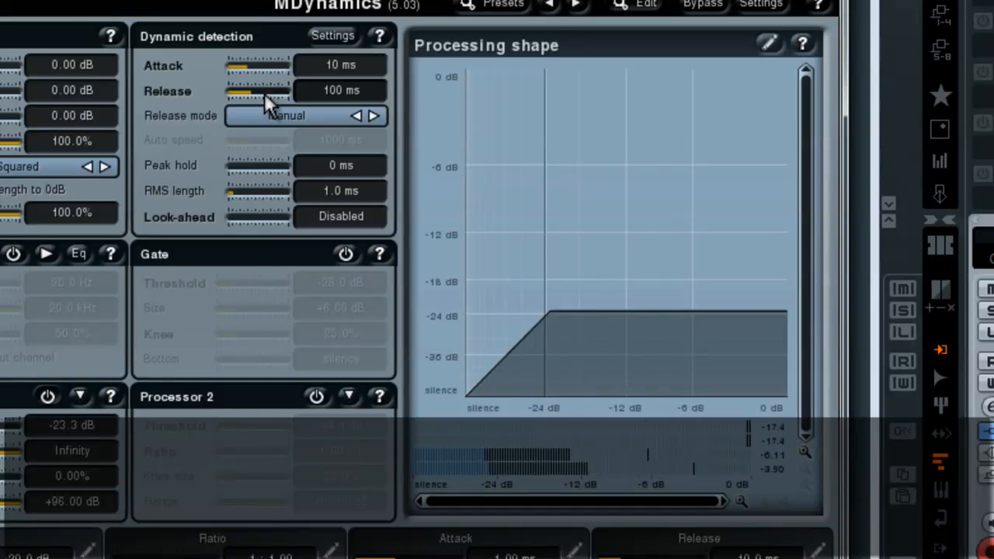
pyautogui.moveTo(252, 98); pyautogui.dragTo(245, 103)
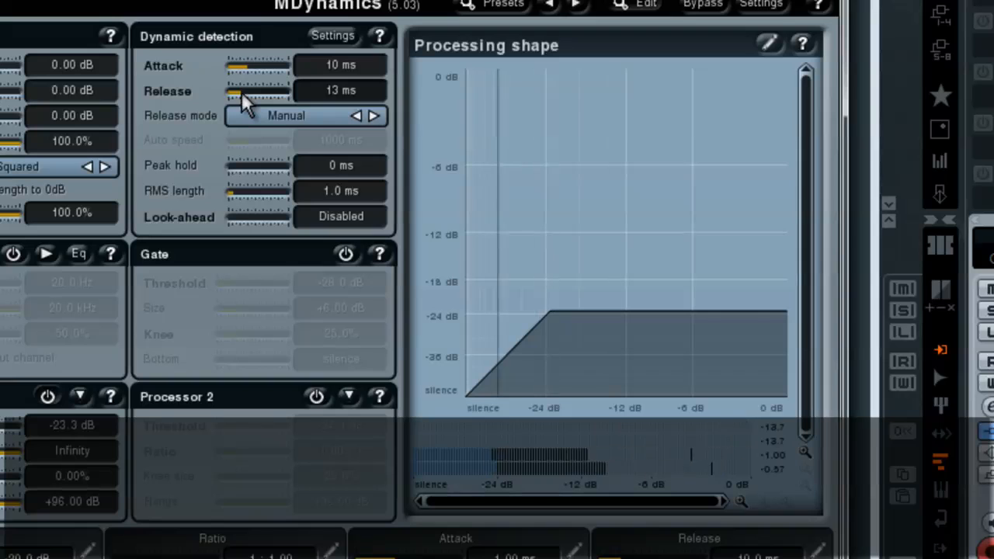
pyautogui.moveTo(241, 67); pyautogui.dragTo(239, 69)
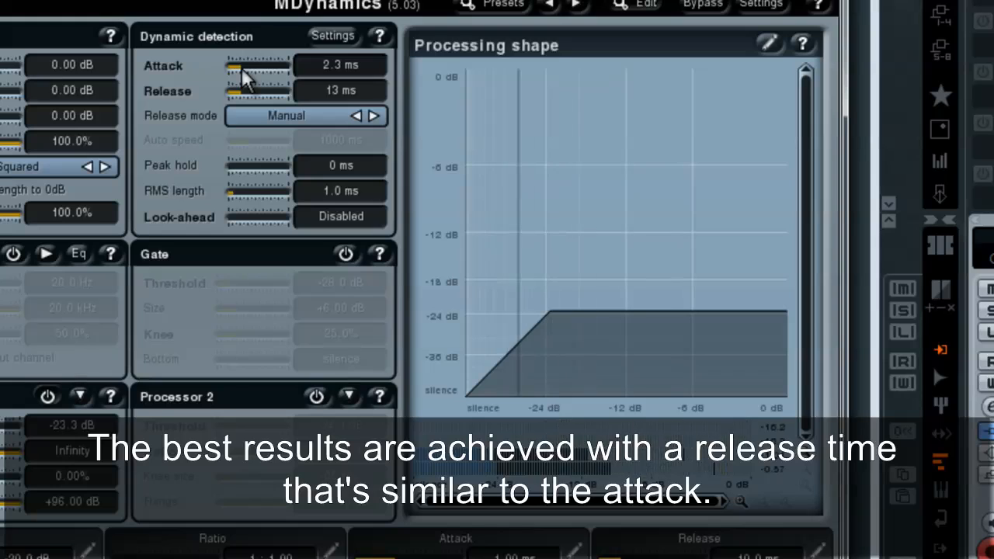
pyautogui.moveTo(242, 68); pyautogui.dragTo(250, 69)
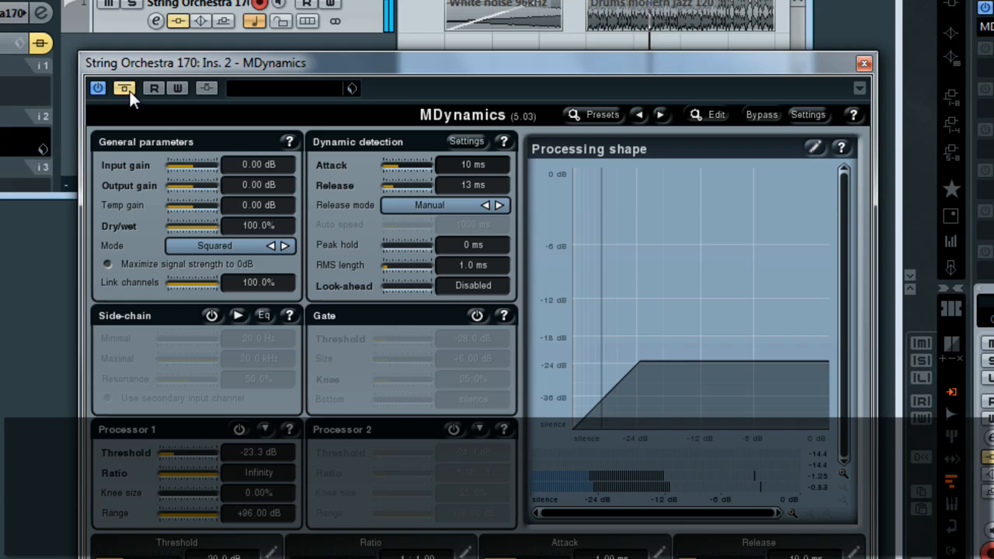
# - Toggle the plug-in's bypass to compare the processed and unprocessed drum loop, ending with processing active
pyautogui.click(127, 89)
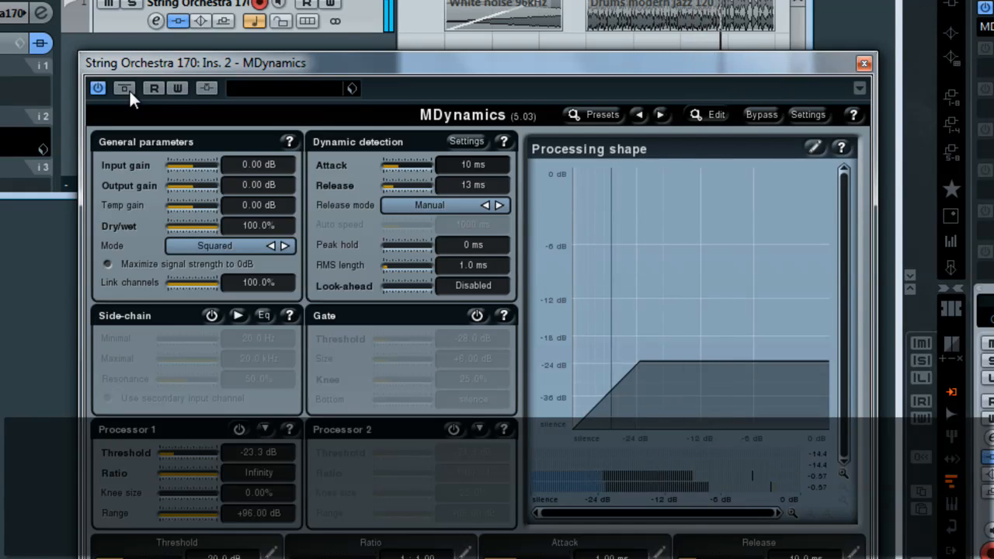
pyautogui.click(125, 89)
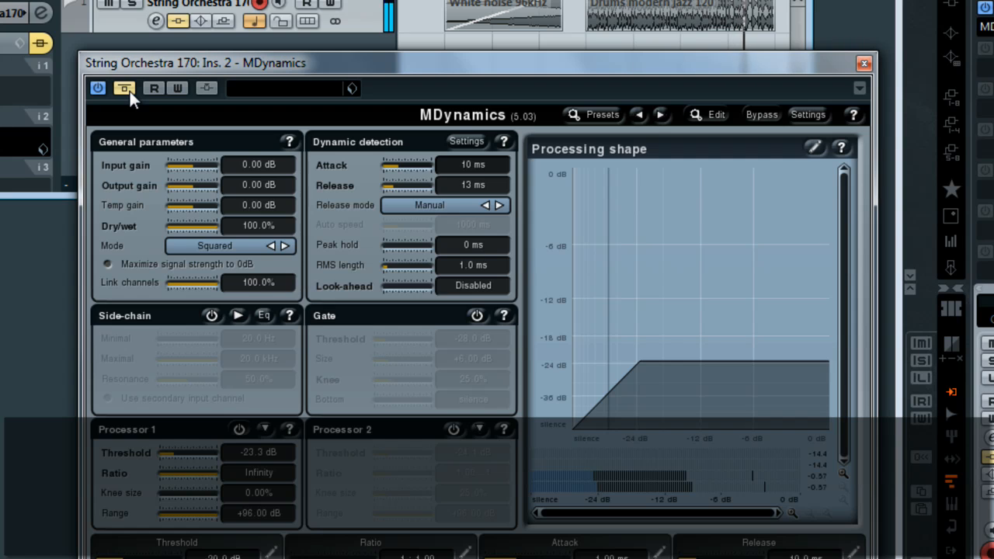
pyautogui.click(129, 89)
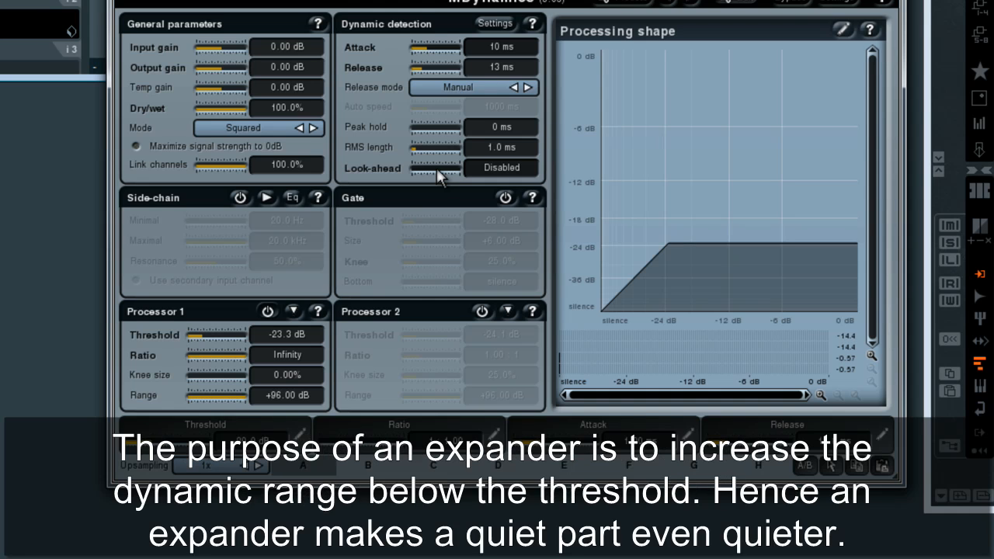
# - Switch Processor 1 to downward expansion with a threshold of -12.0 dB and vary its ratio, ending at about 5.57:1
pyautogui.click(294, 313)
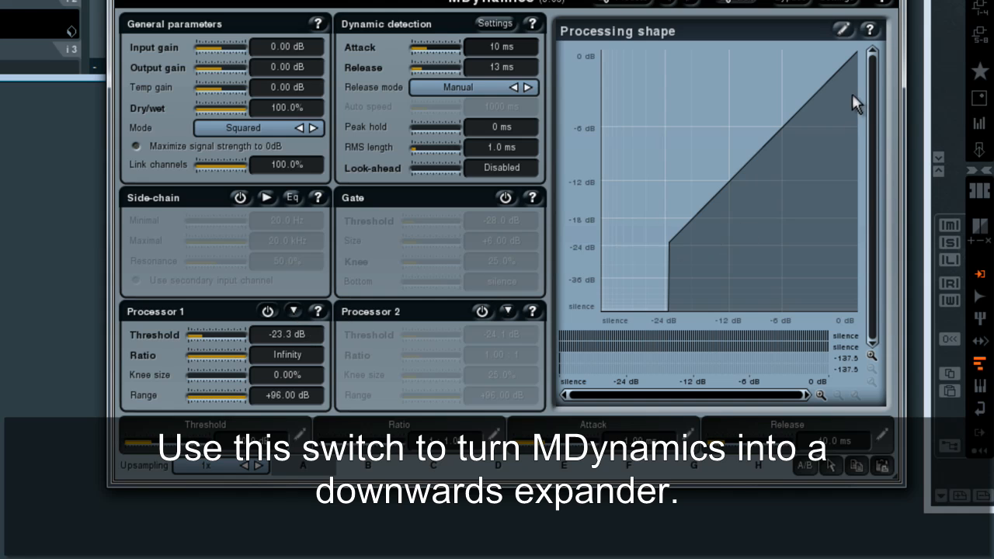
pyautogui.doubleClick(233, 358)
pyautogui.moveTo(208, 362); pyautogui.dragTo(212, 360)
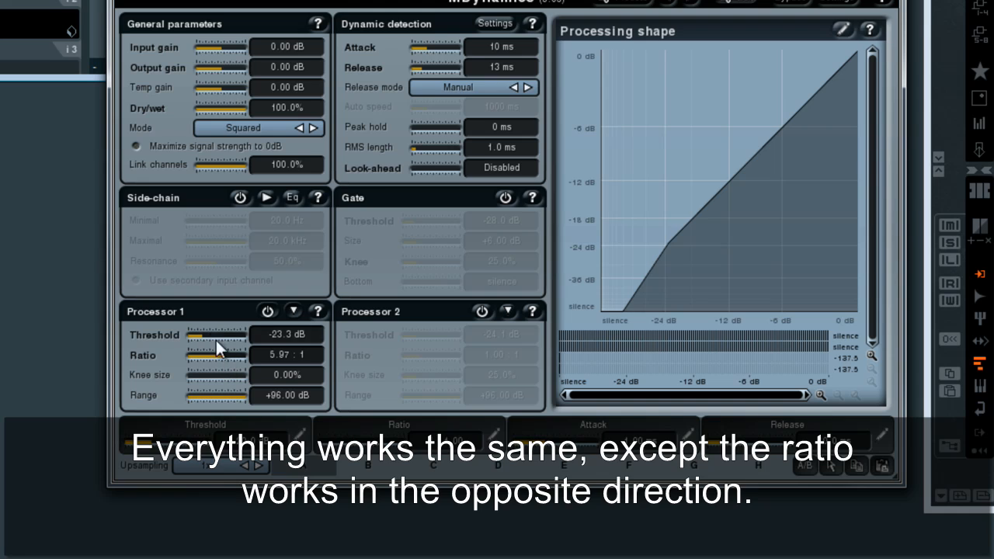
pyautogui.doubleClick(214, 341)
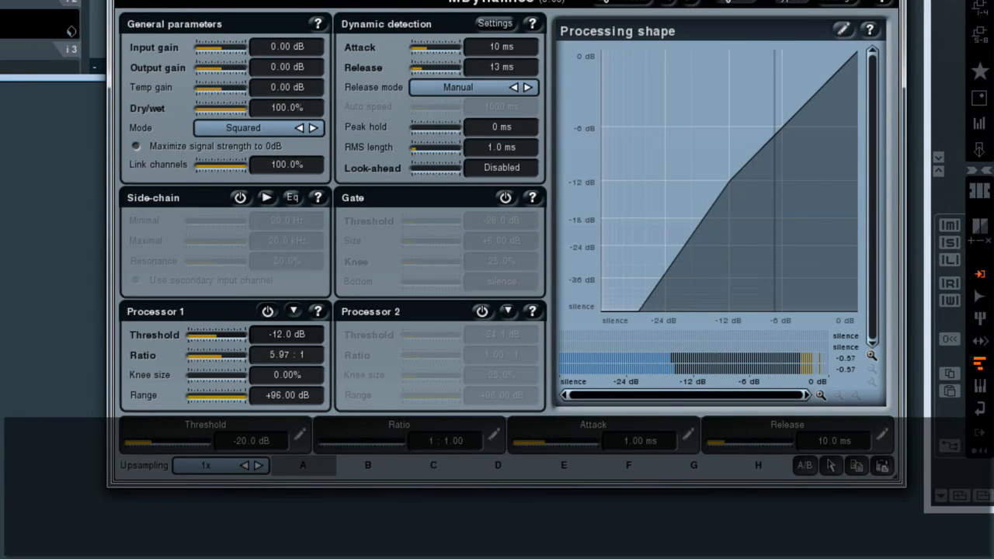
pyautogui.moveTo(166, 365); pyautogui.dragTo(225, 364)
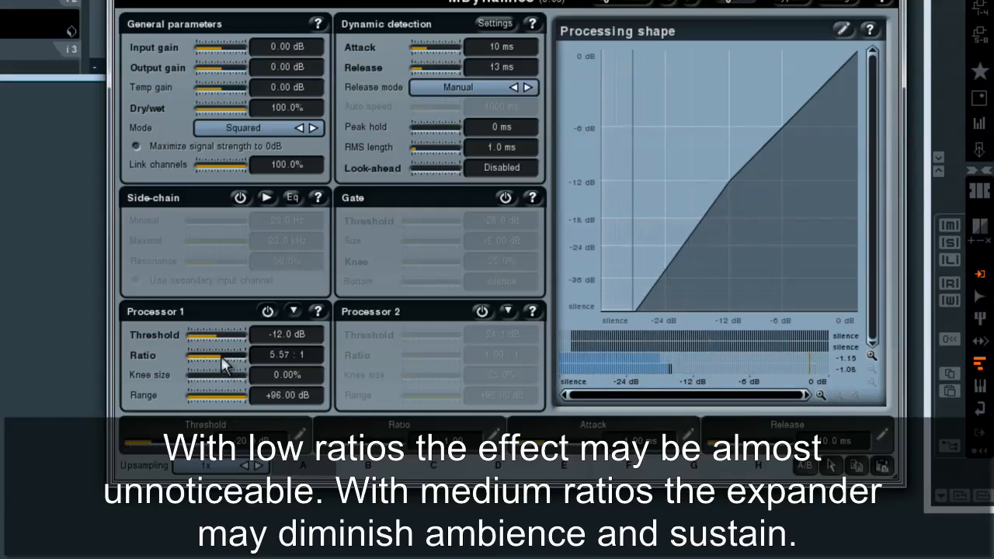
# - Replace Processor 1 with the gate at a -14.0 dB threshold, and try a size of +13.02 dB before returning it to +6.00 dB
pyautogui.click(267, 311)
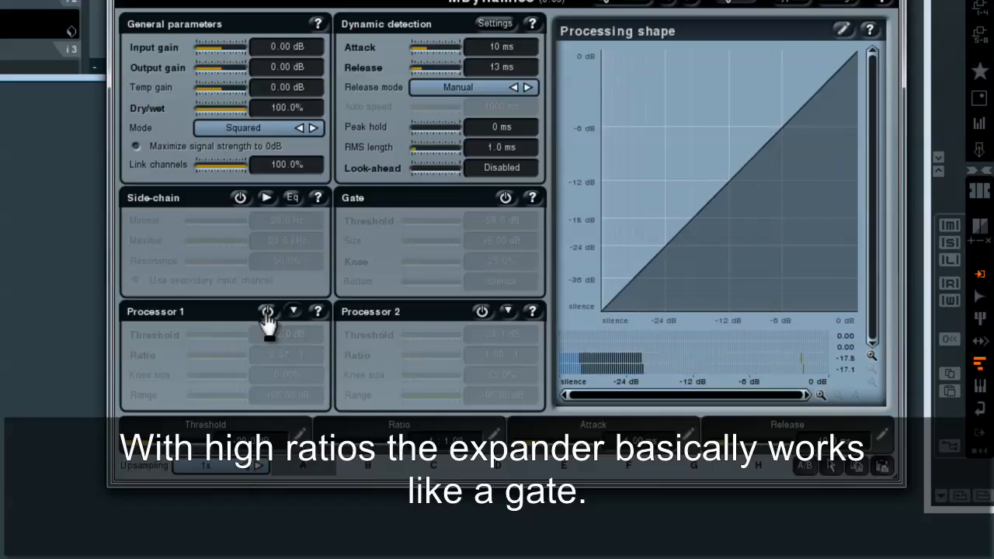
pyautogui.click(504, 198)
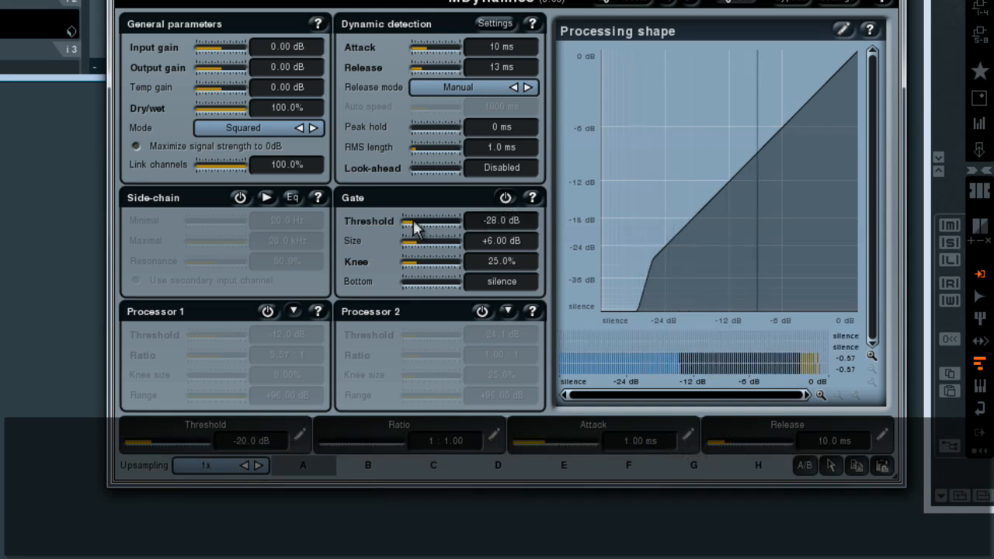
pyautogui.moveTo(411, 225); pyautogui.dragTo(431, 235)
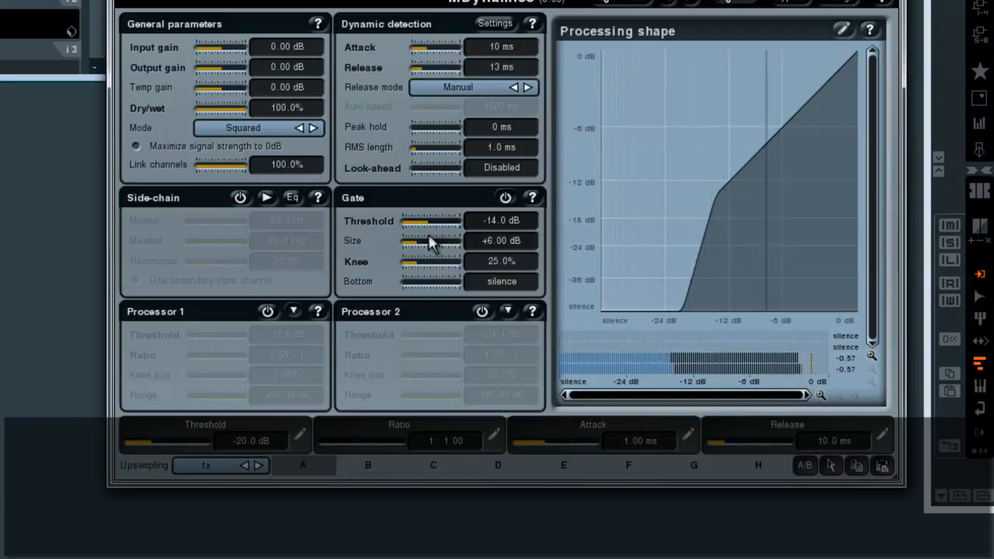
pyautogui.moveTo(408, 264); pyautogui.dragTo(434, 247)
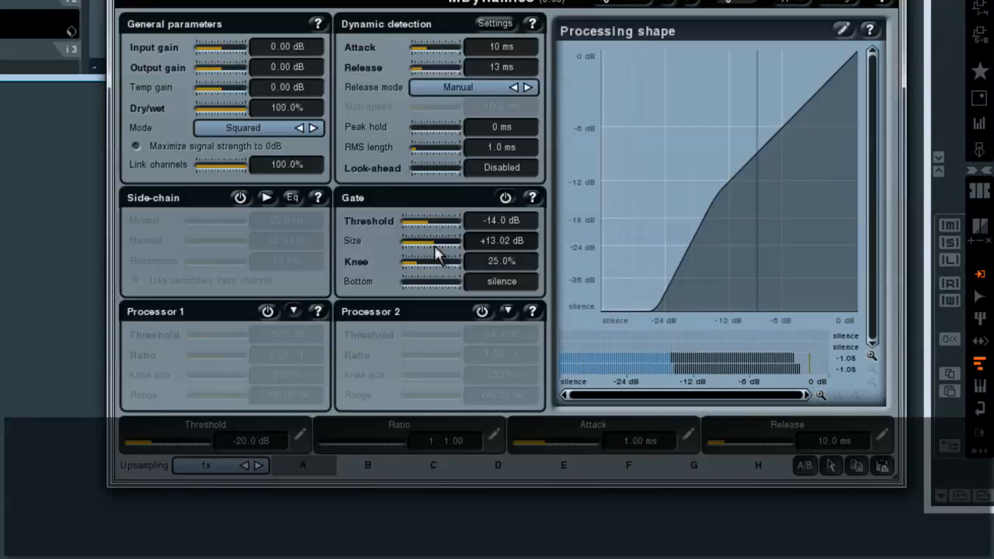
pyautogui.moveTo(437, 252); pyautogui.dragTo(464, 255)
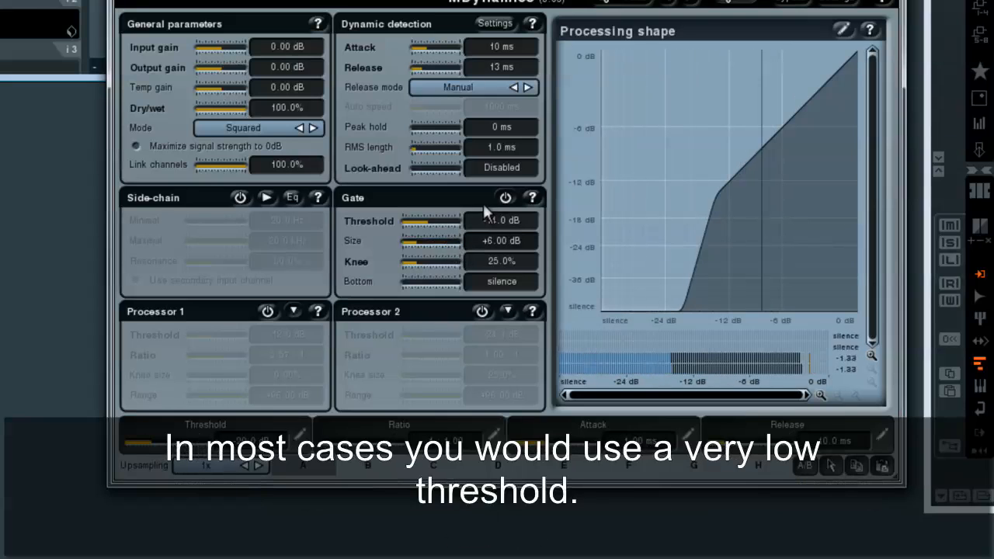
# - Switch the gate off and on, lower its threshold to -30.0 dB, and re-enable Processor 1 as an expander with a 1.18:1 ratio
pyautogui.click(505, 198)
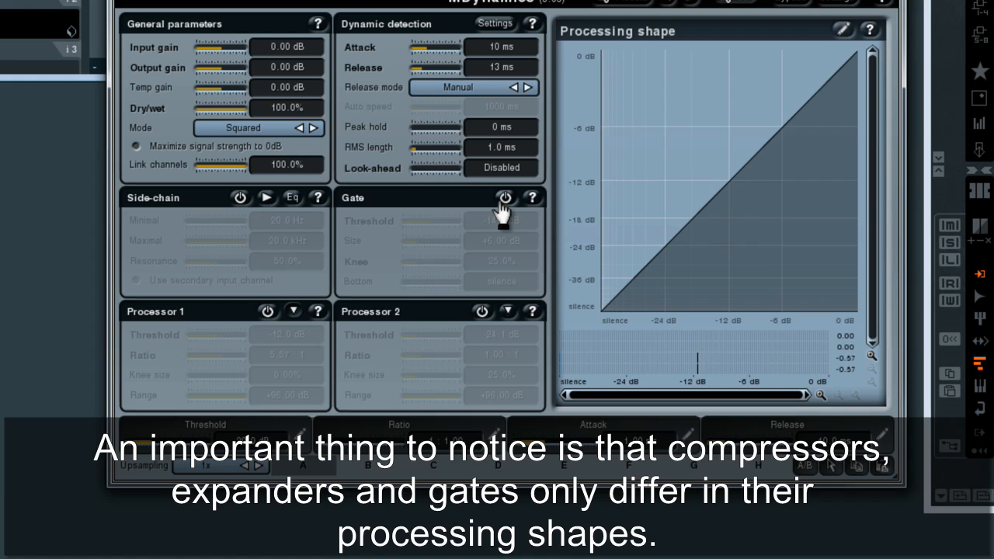
pyautogui.click(504, 198)
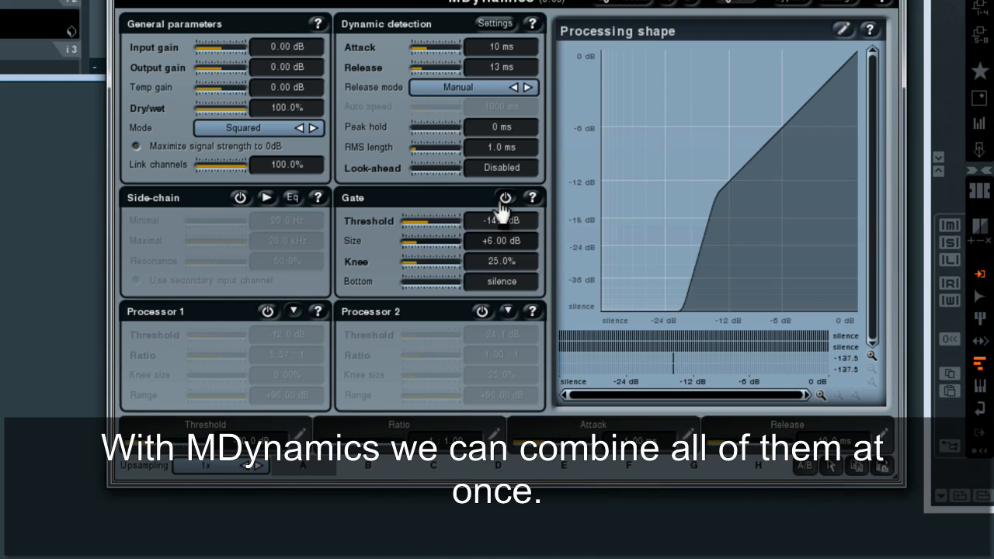
pyautogui.moveTo(426, 226); pyautogui.dragTo(416, 229)
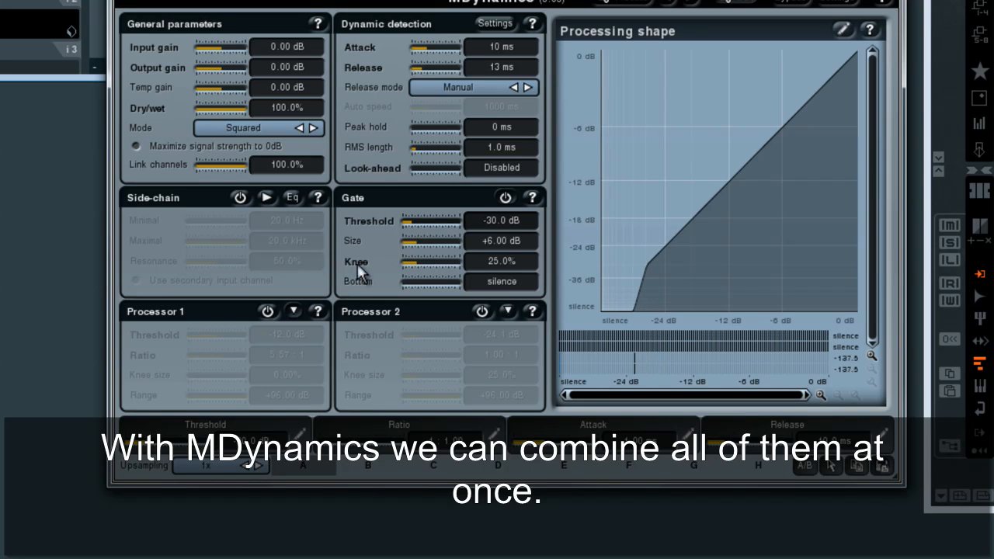
pyautogui.click(268, 312)
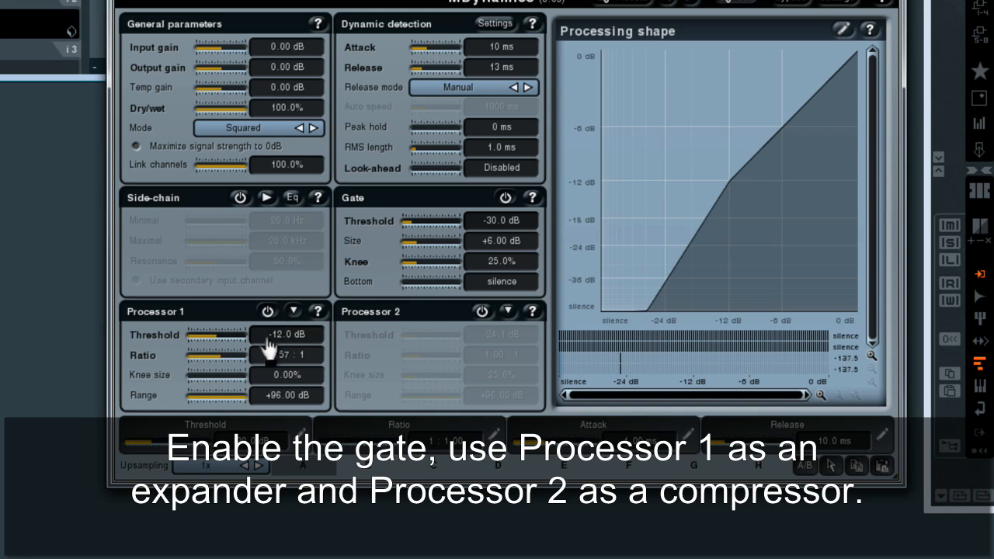
pyautogui.moveTo(214, 359); pyautogui.dragTo(206, 358)
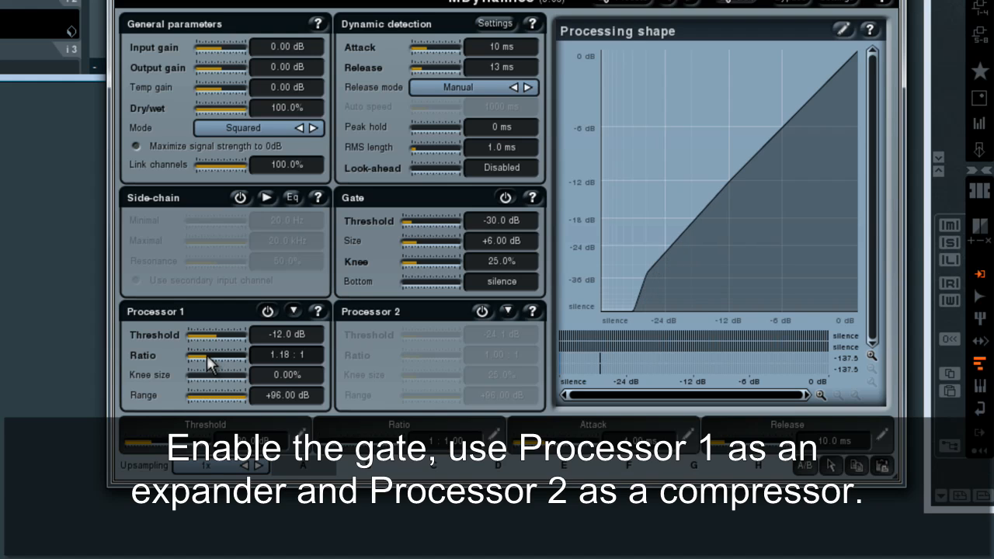
# - Enable Processor 2 at -8.00 dB threshold, 2.19:1 ratio and 0.00% knee, with Processor 1's ratio at 1.63:1 and the gate's knee at 0.00%
pyautogui.click(481, 311)
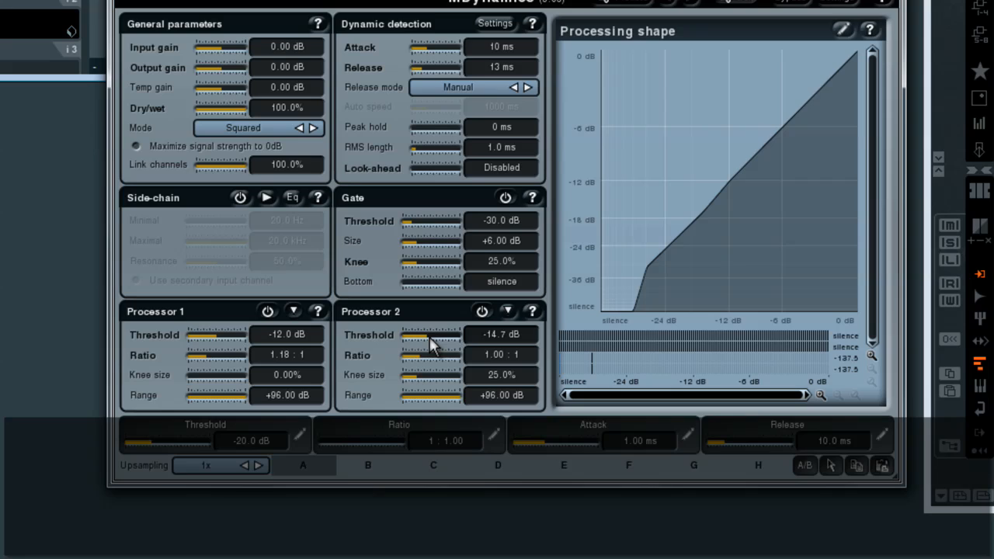
pyautogui.moveTo(429, 361); pyautogui.dragTo(443, 362)
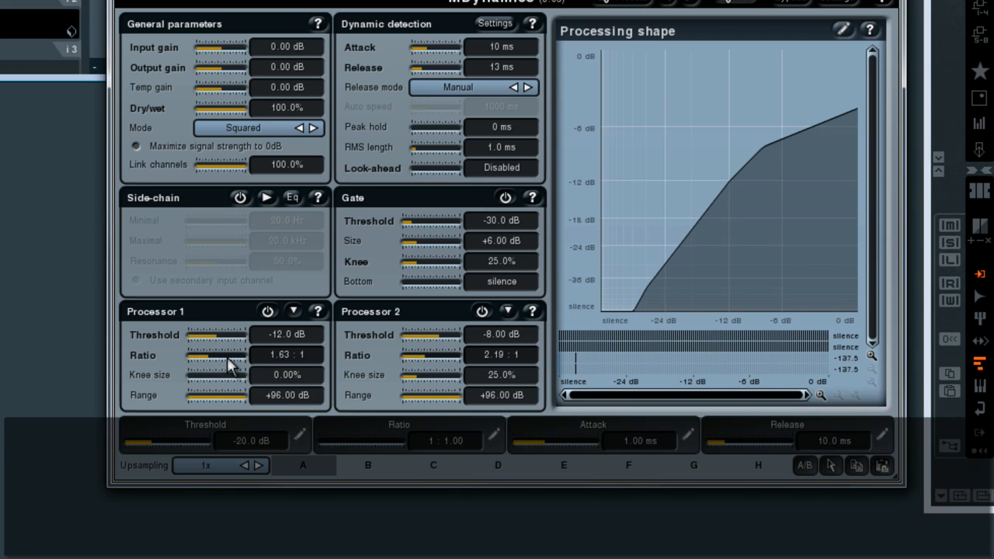
pyautogui.moveTo(409, 385); pyautogui.dragTo(374, 386)
pyautogui.moveTo(414, 262); pyautogui.dragTo(409, 267)
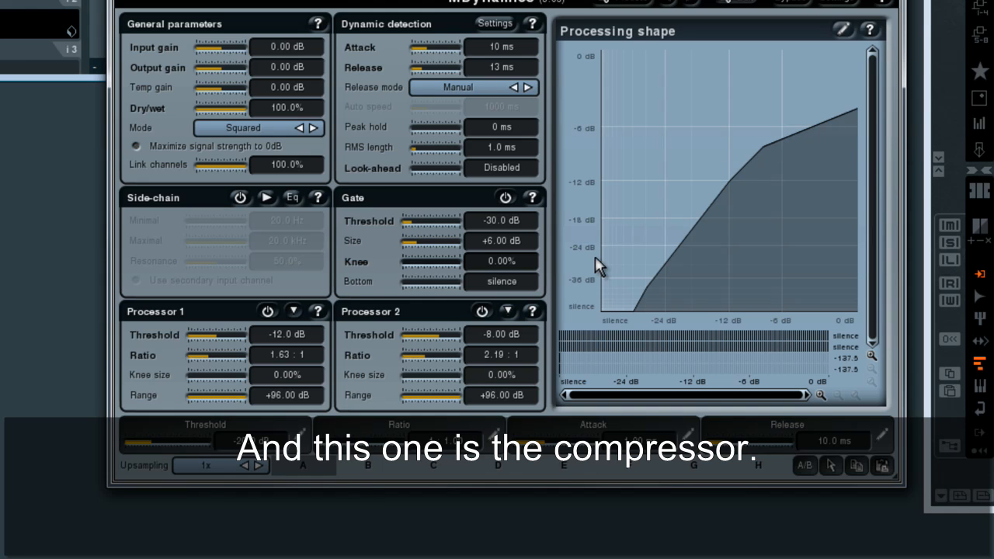
# - Start playback, turn on the custom processing shape and move its points into a zigzag curve with two peaks and two dips
pyautogui.press('space')
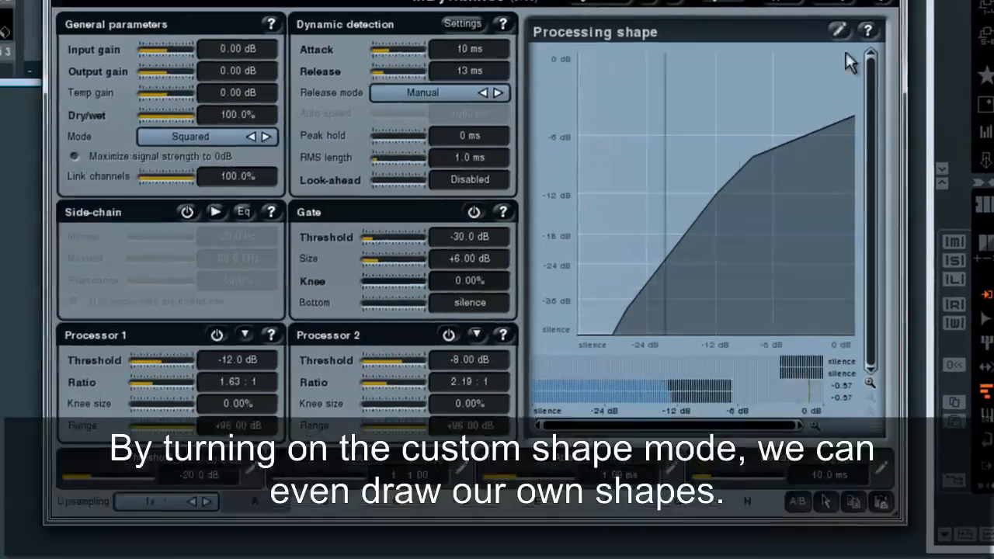
pyautogui.click(839, 30)
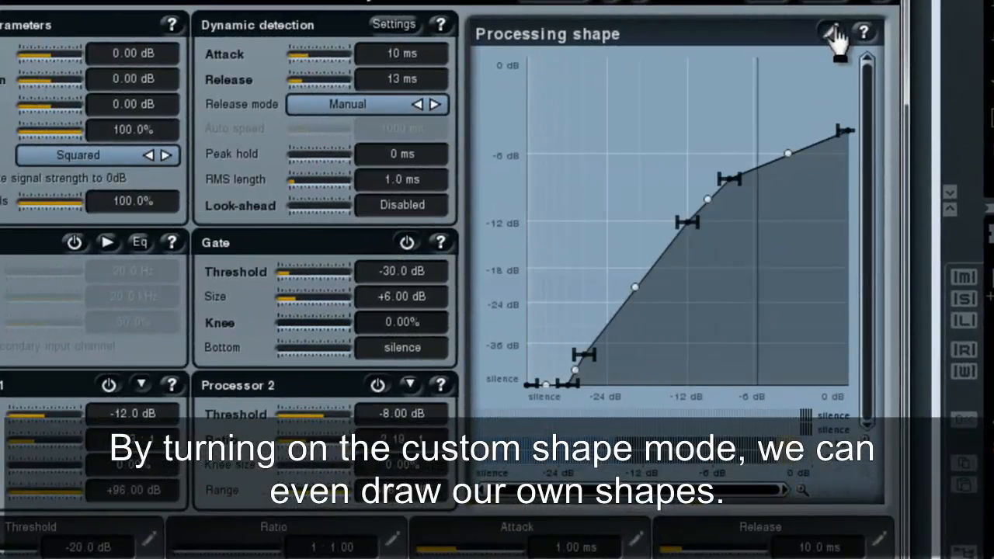
pyautogui.moveTo(588, 355); pyautogui.dragTo(594, 285)
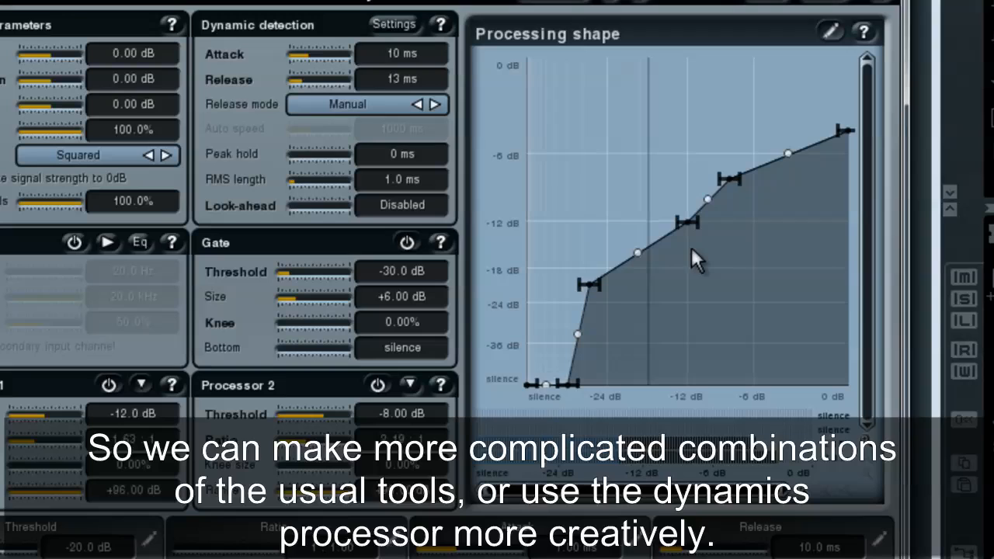
pyautogui.moveTo(646, 305); pyautogui.dragTo(630, 334)
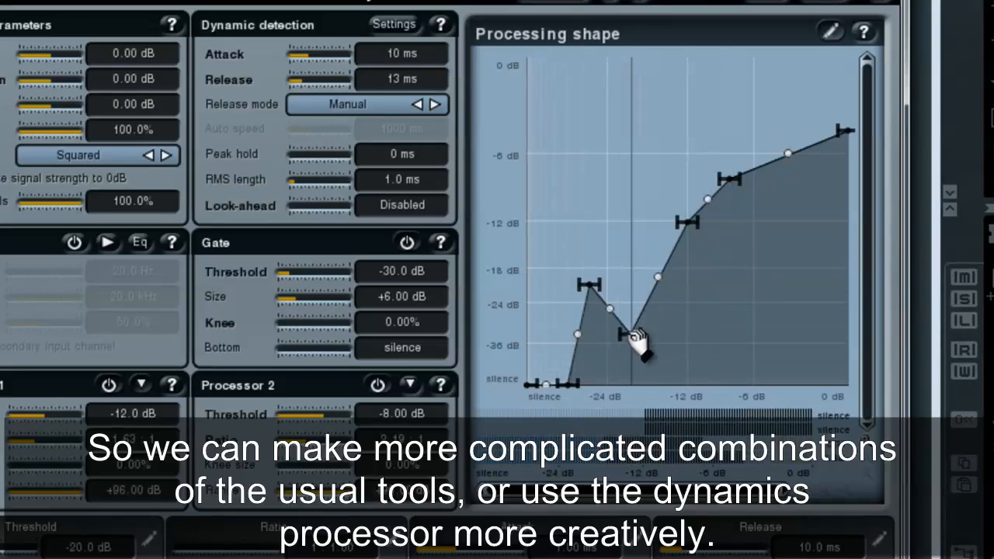
pyautogui.moveTo(689, 225); pyautogui.dragTo(664, 194)
pyautogui.moveTo(730, 183); pyautogui.dragTo(721, 324)
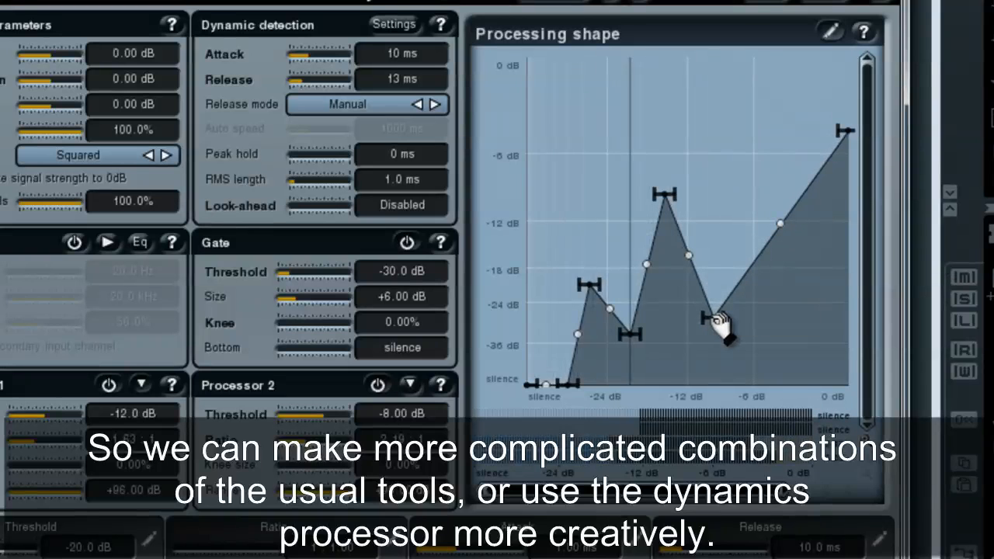
# - Set the release to 100 ms and try another custom processing shape by repositioning the curve's points
pyautogui.moveTo(330, 78); pyautogui.dragTo(328, 72)
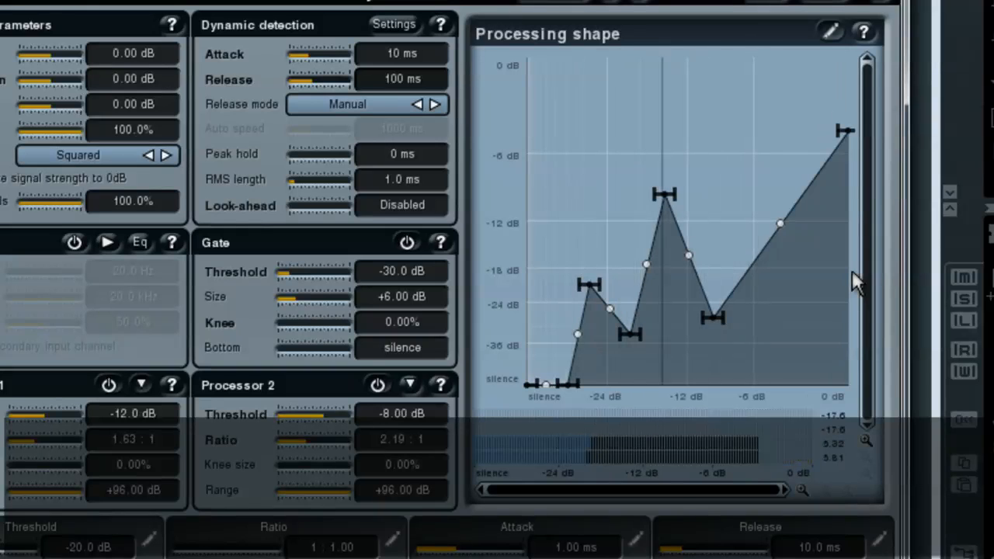
pyautogui.rightClick(754, 165)
pyautogui.click(803, 201)
pyautogui.moveTo(526, 383)
pyautogui.mouseDown()
pyautogui.moveTo(582, 372)
pyautogui.moveTo(637, 266)
pyautogui.moveTo(701, 317)
pyautogui.moveTo(741, 185)
pyautogui.moveTo(796, 268)
pyautogui.moveTo(830, 284)
pyautogui.moveTo(857, 264)
pyautogui.mouseUp()
pyautogui.moveTo(674, 315)
pyautogui.mouseDown()
pyautogui.moveTo(626, 257)
pyautogui.moveTo(644, 377)
pyautogui.moveTo(666, 210)
pyautogui.moveTo(658, 348)
pyautogui.moveTo(639, 230)
pyautogui.moveTo(648, 222)
pyautogui.moveTo(661, 261)
pyautogui.moveTo(659, 346)
pyautogui.mouseUp()
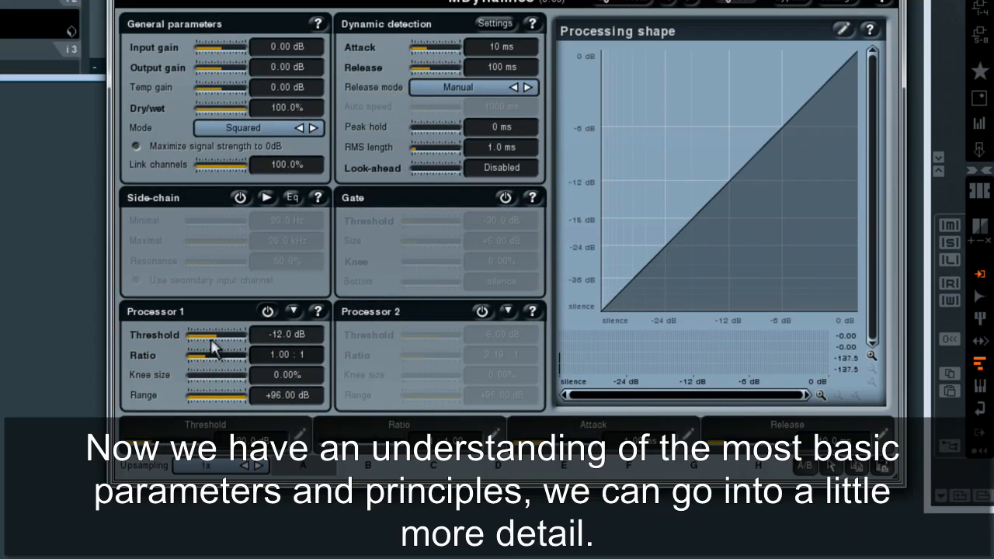
# - Set Processor 1 to a -24.4 dB threshold and 7.71:1 ratio, and reduce its range to about +5.17 dB to limit the compression
pyautogui.moveTo(215, 349)
pyautogui.mouseDown()
pyautogui.moveTo(215, 365)
pyautogui.moveTo(231, 366)
pyautogui.moveTo(204, 339)
pyautogui.mouseUp()
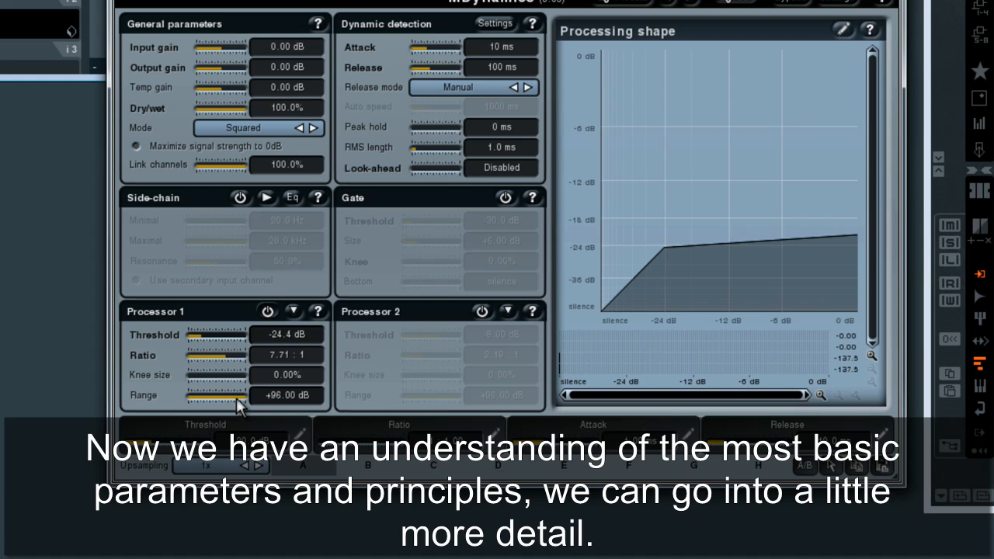
pyautogui.moveTo(247, 405); pyautogui.dragTo(198, 399)
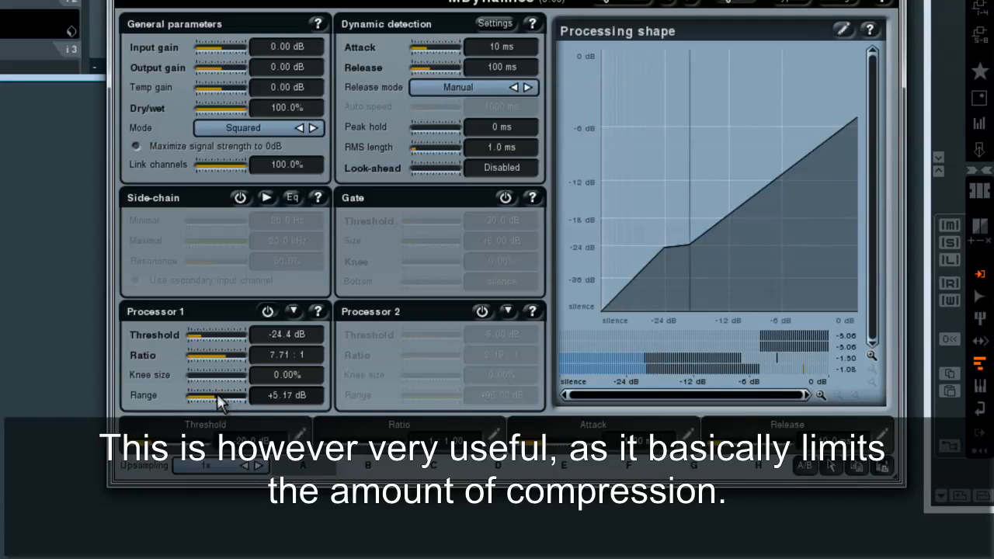
# - Try Processor 1's range at about +39.26 dB, +3.19 dB and +5.82 dB, ending at about +10.30 dB
pyautogui.moveTo(220, 402); pyautogui.dragTo(248, 401)
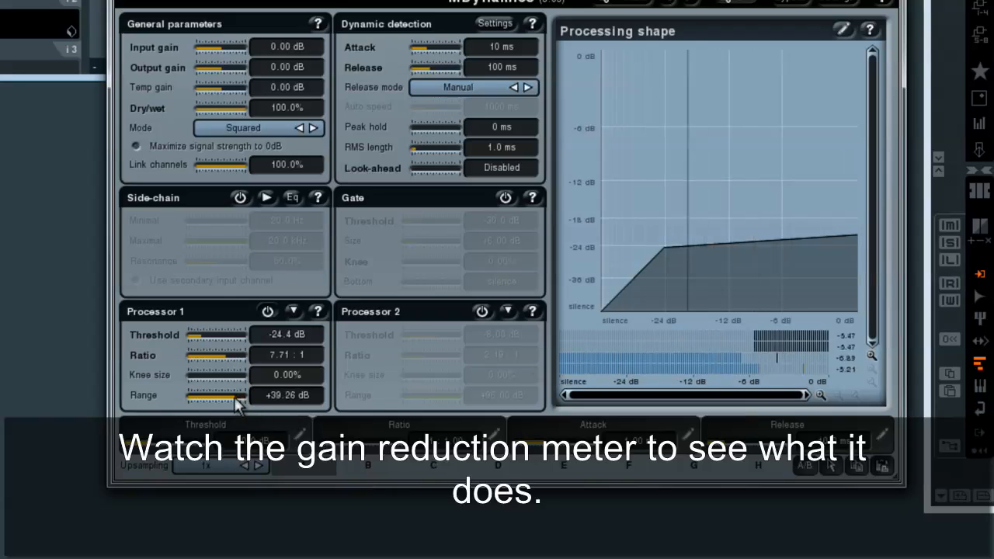
pyautogui.moveTo(247, 410); pyautogui.dragTo(215, 406)
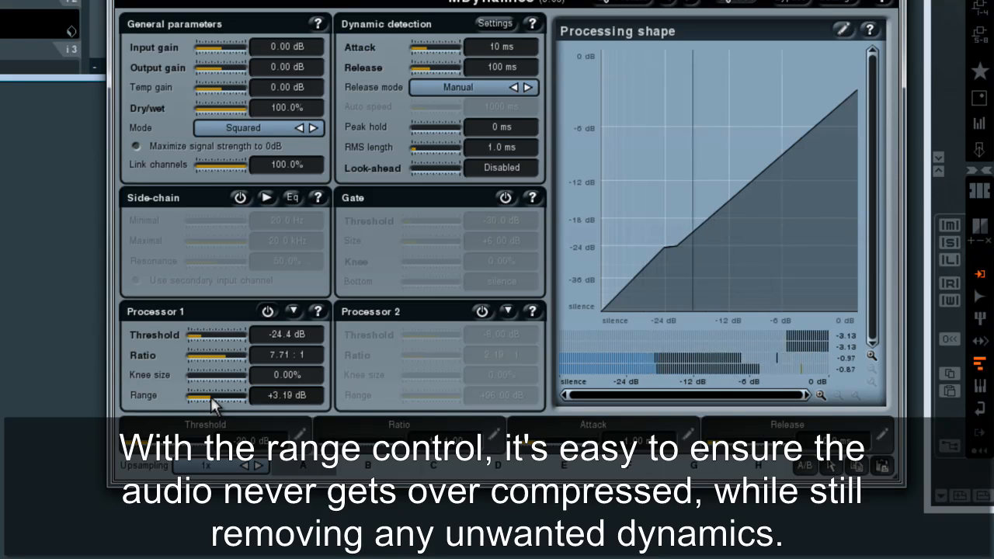
pyautogui.moveTo(211, 396); pyautogui.dragTo(216, 396)
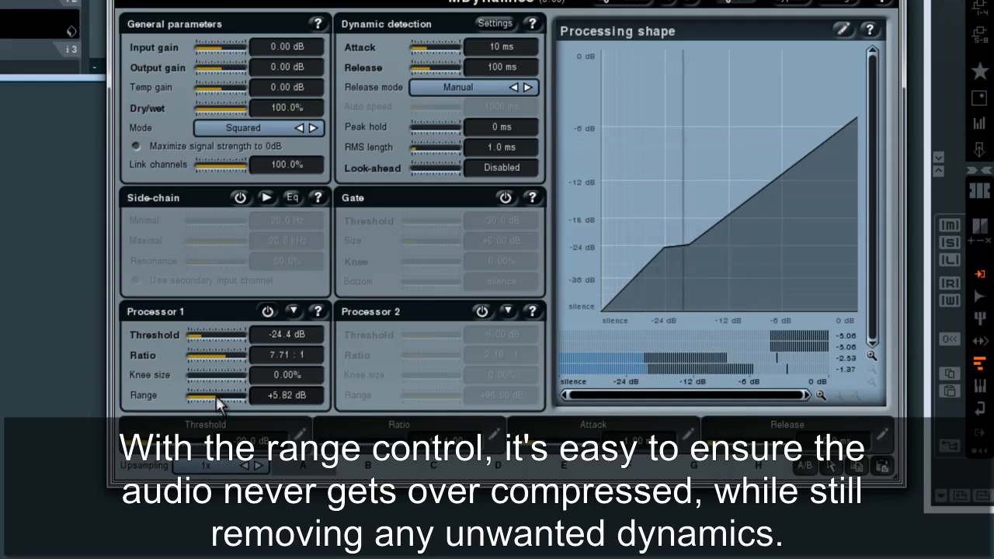
pyautogui.moveTo(216, 398); pyautogui.dragTo(223, 396)
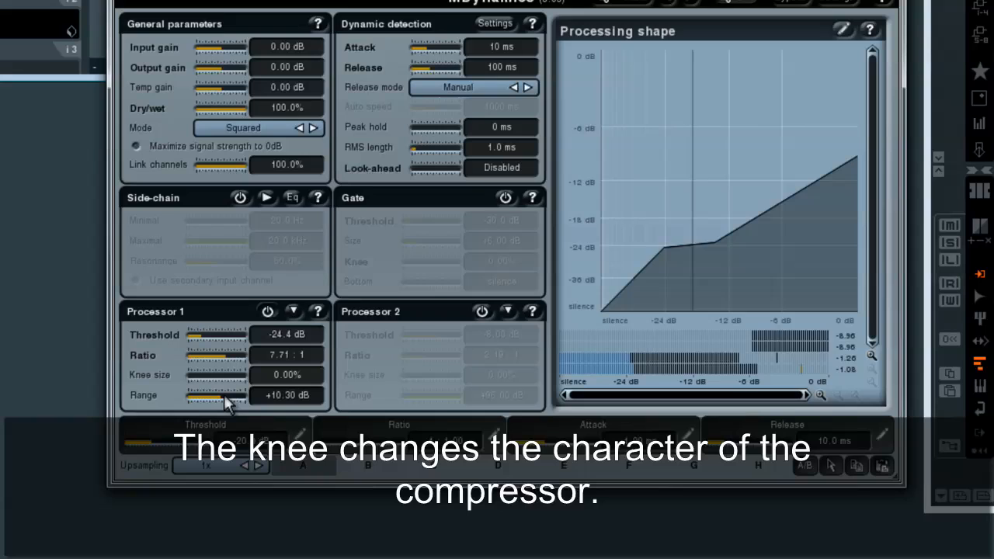
# - Try a 100.0% knee size on Processor 1, return it to 0.00%, and set its range to +96.00 dB
pyautogui.moveTo(220, 396); pyautogui.dragTo(286, 377)
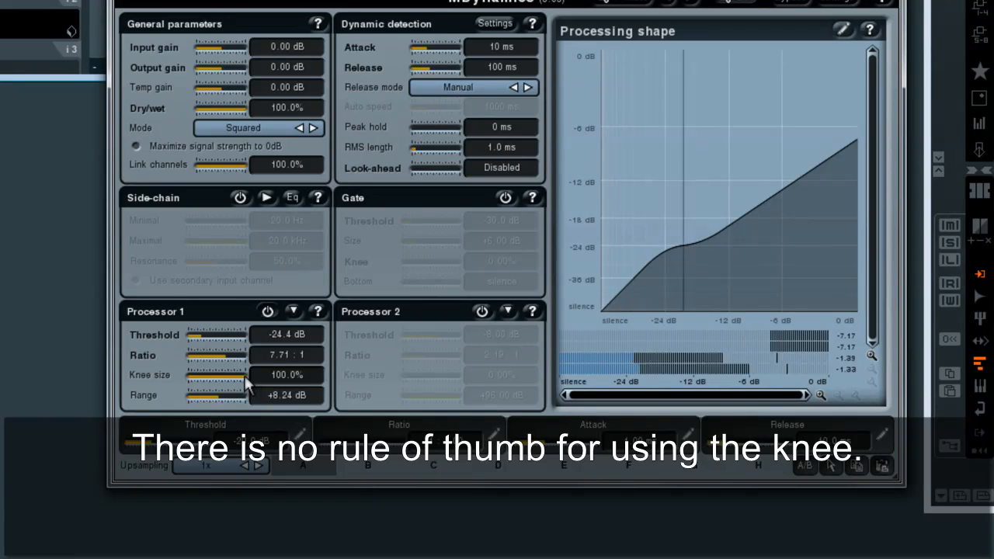
pyautogui.moveTo(244, 375); pyautogui.dragTo(163, 377)
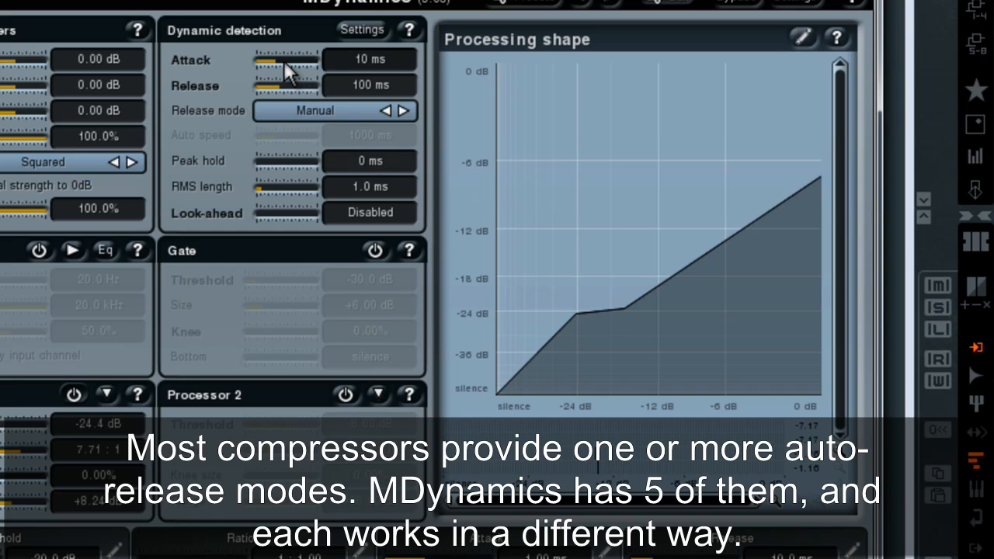
pyautogui.doubleClick(12, 510)
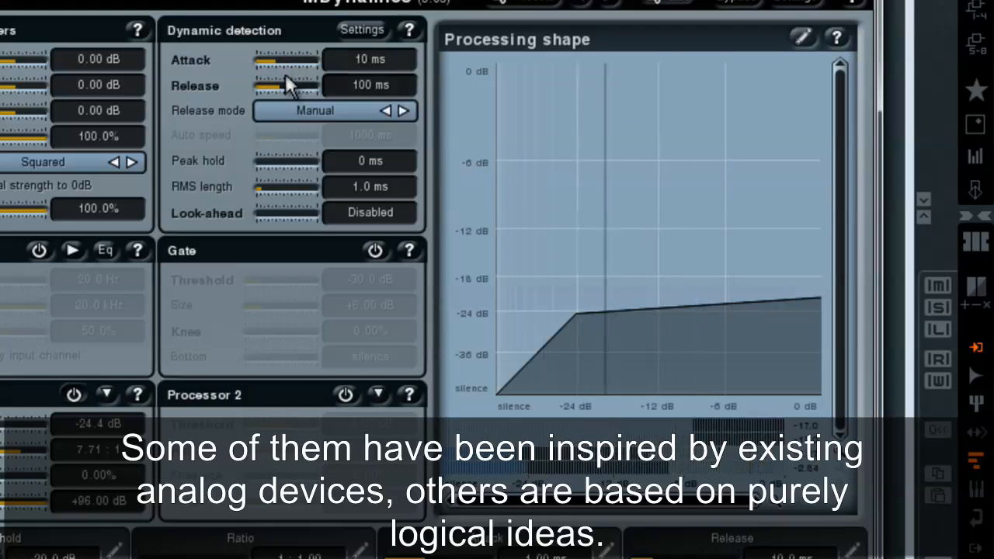
# - Set the release to 367 ms and try the Automatic release mode with a 9604 ms auto speed, returning the mode to Manual
pyautogui.moveTo(283, 85)
pyautogui.mouseDown()
pyautogui.moveTo(314, 85)
pyautogui.moveTo(288, 90)
pyautogui.mouseUp()
pyautogui.click(317, 117)
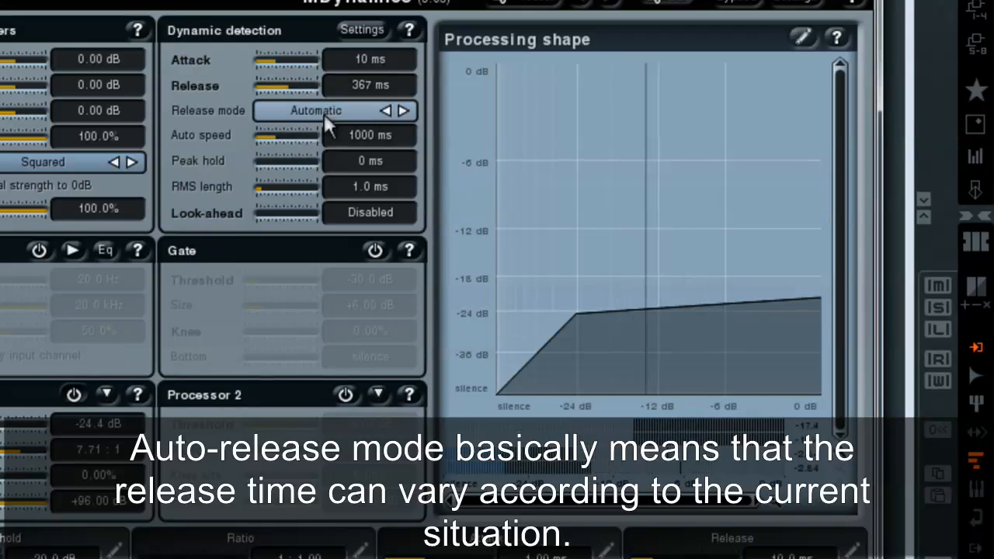
pyautogui.click(324, 113)
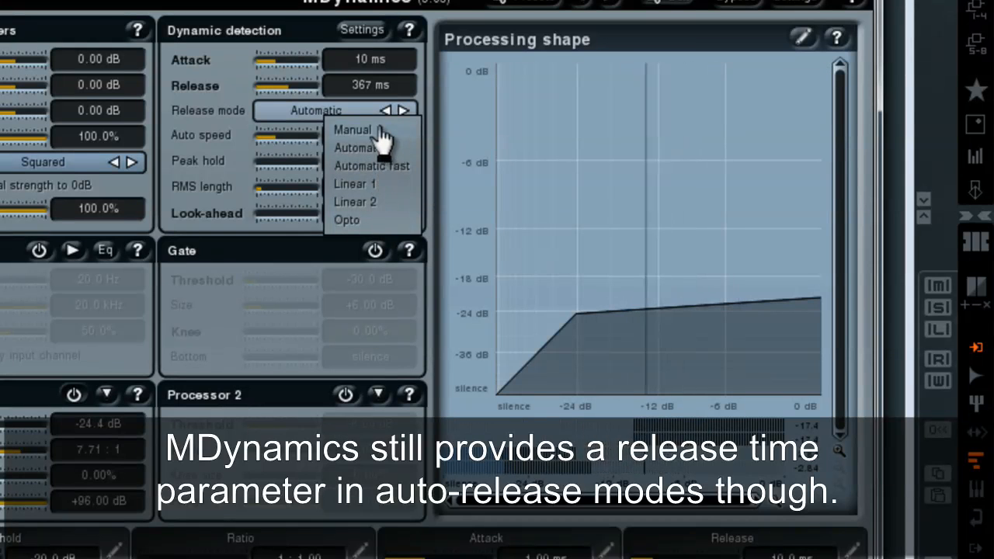
pyautogui.click(217, 106)
pyautogui.moveTo(286, 137); pyautogui.dragTo(318, 139)
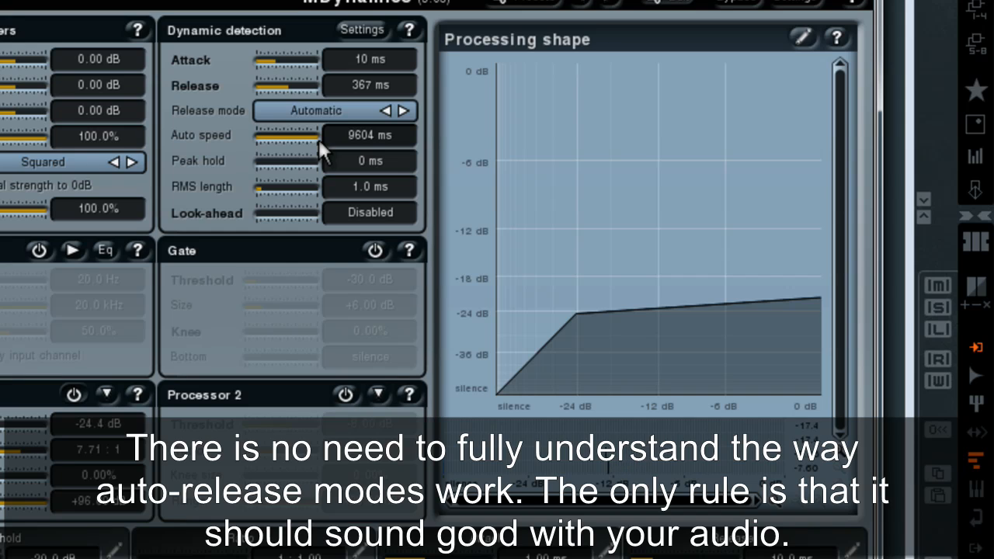
pyautogui.click(330, 111)
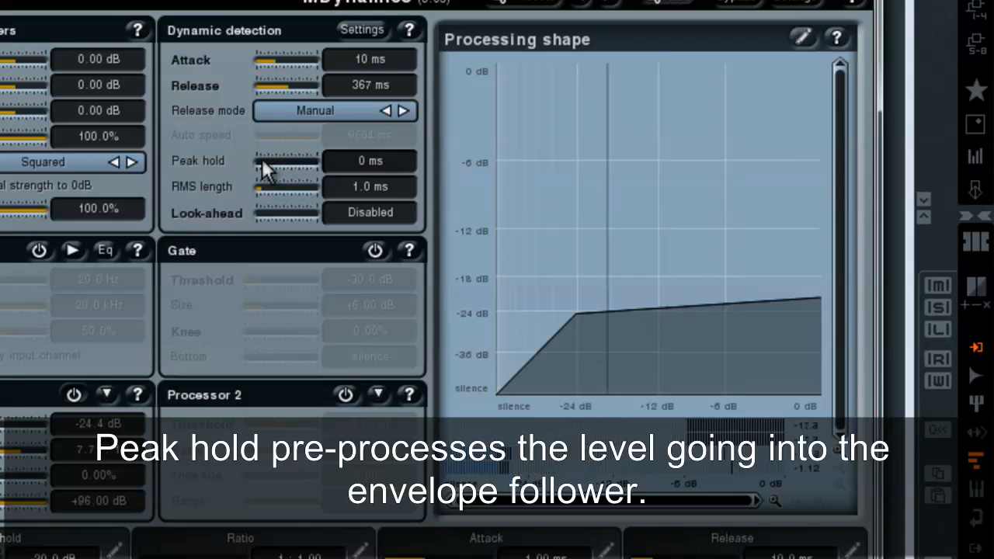
# - Try a 17 ms peak hold and RMS lengths of Peak, 74 ms and 100 ms, restoring them to 0 ms and 1.0 ms
pyautogui.moveTo(258, 162); pyautogui.dragTo(279, 164)
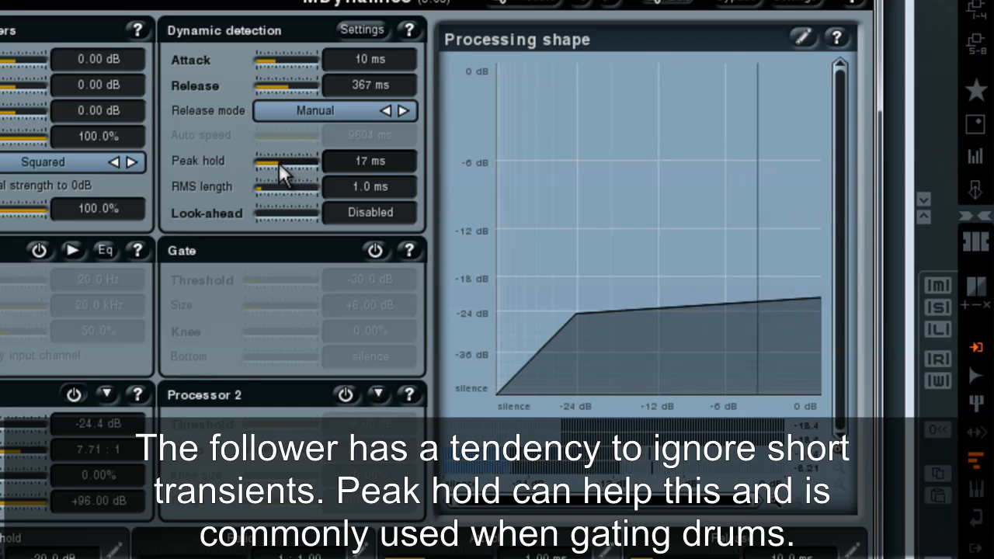
pyautogui.moveTo(279, 162); pyautogui.dragTo(248, 191)
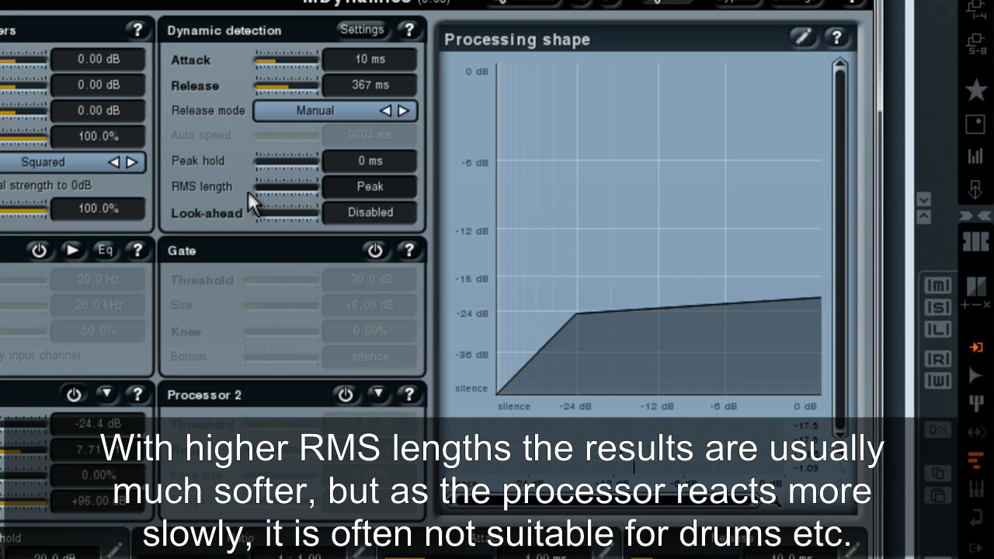
pyautogui.moveTo(265, 188); pyautogui.dragTo(310, 188)
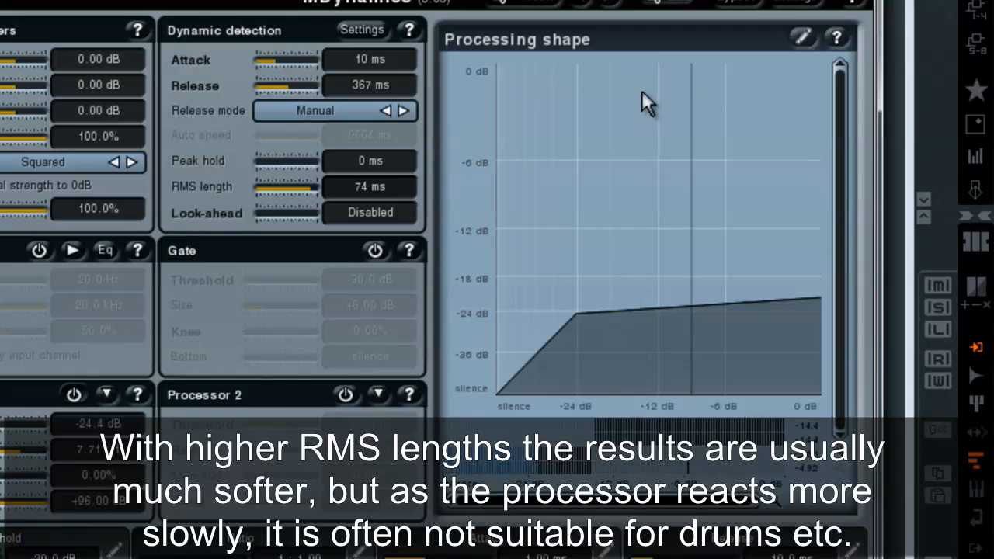
pyautogui.moveTo(295, 193); pyautogui.dragTo(230, 188)
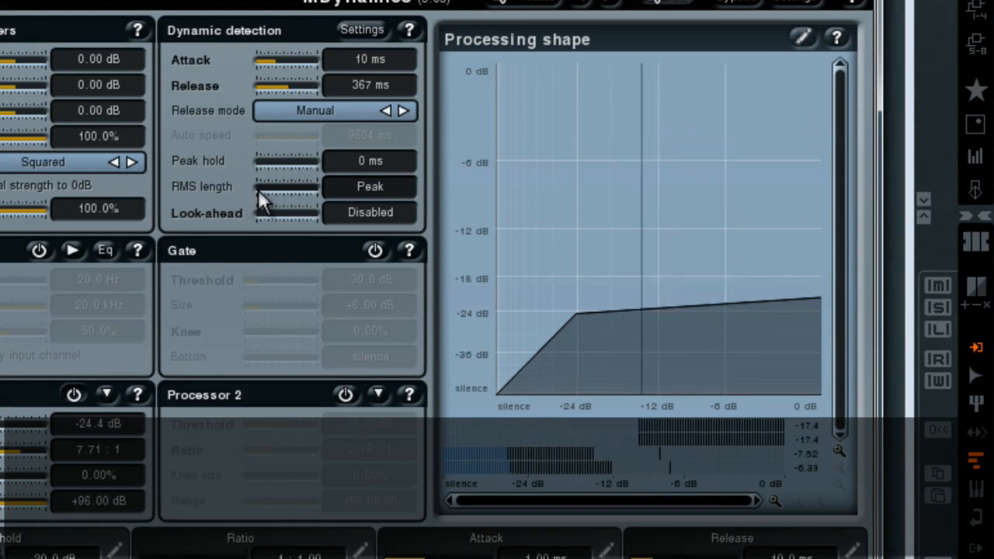
pyautogui.moveTo(257, 189); pyautogui.dragTo(326, 195)
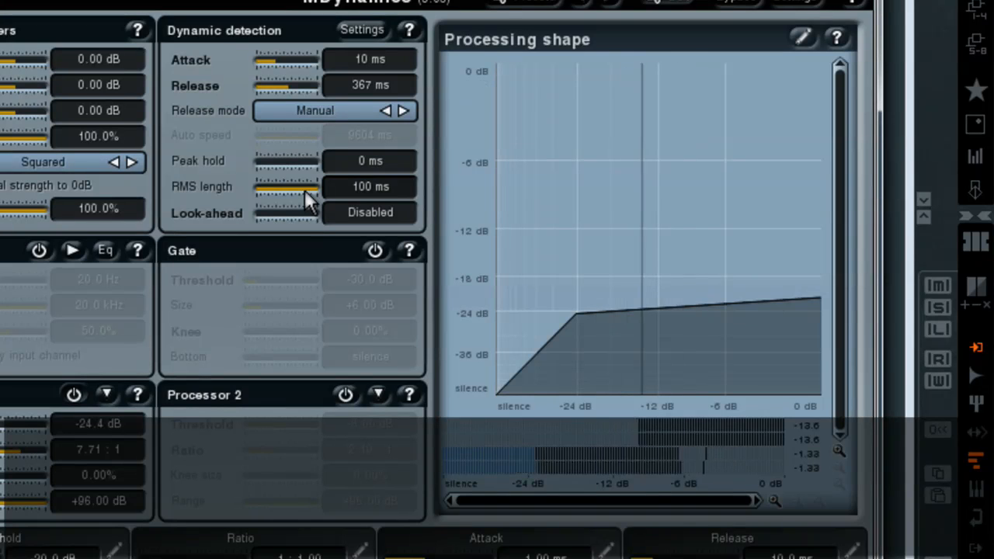
pyautogui.doubleClick(305, 189)
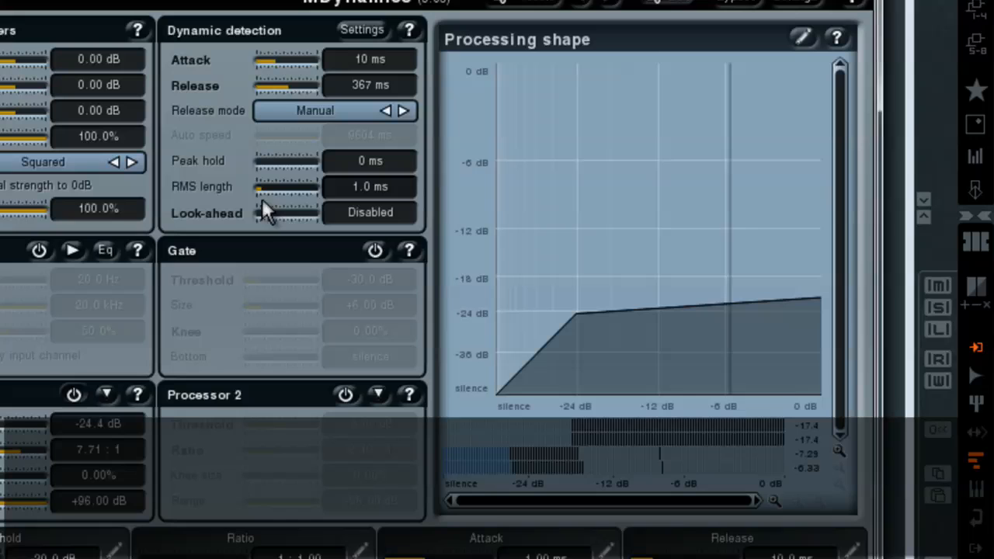
# - Try a 10 ms look-ahead and return it to Disabled
pyautogui.moveTo(261, 213); pyautogui.dragTo(276, 215)
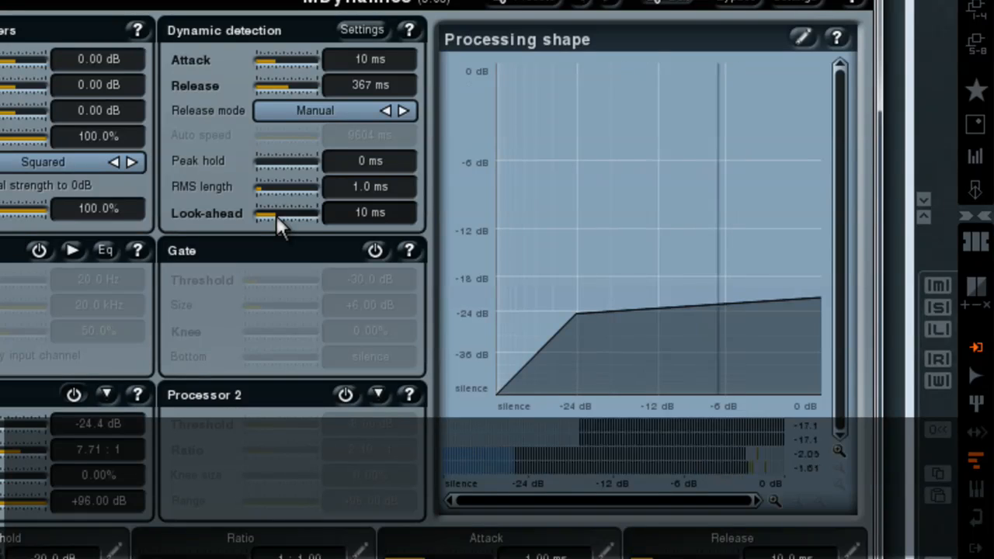
pyautogui.click(275, 215)
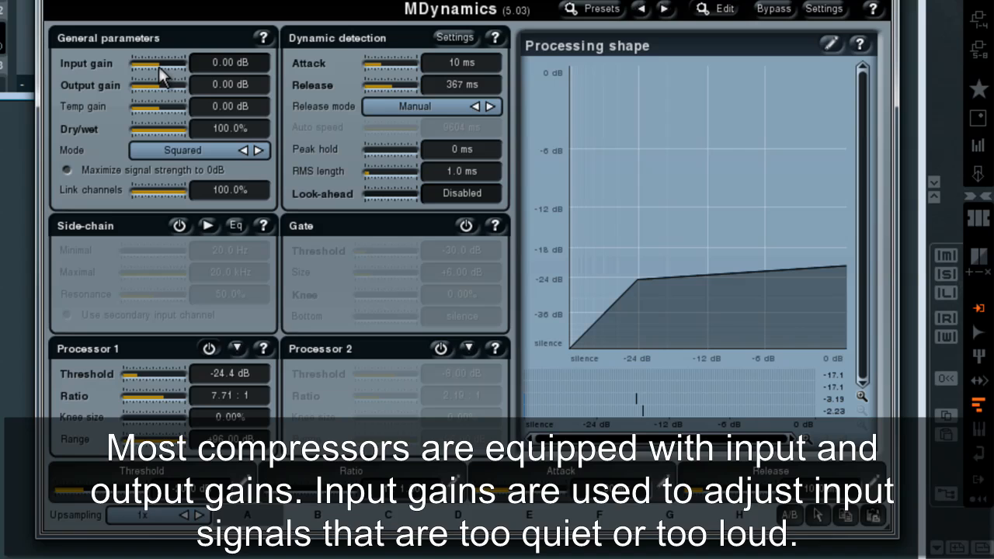
# - Try different input gains and an output gain of -18.35 dB, resetting both gains to 0.00 dB
pyautogui.scroll(3, 163, 70)
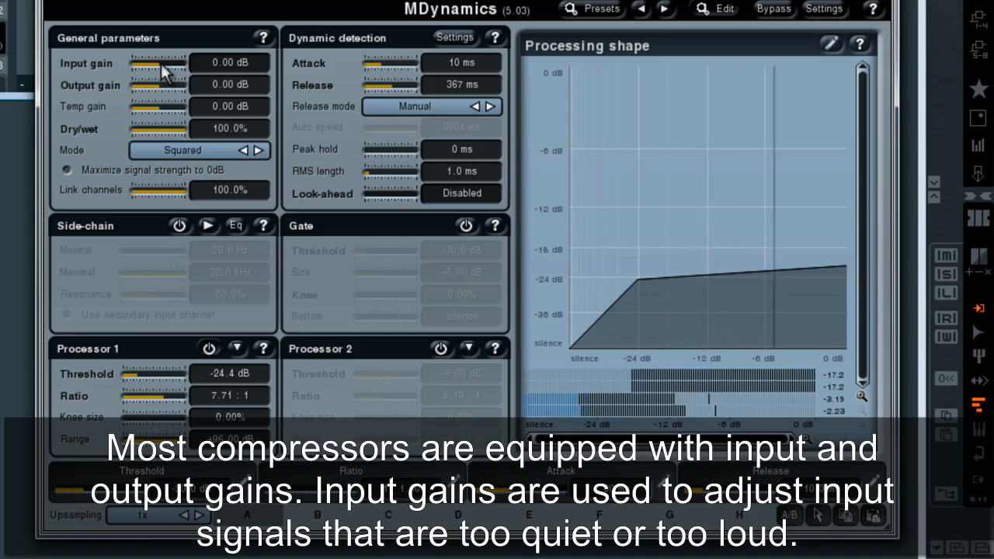
pyautogui.moveTo(163, 70); pyautogui.dragTo(140, 70)
pyautogui.keyDown('ctrl'); pyautogui.click(181, 70); pyautogui.keyUp('ctrl')
pyautogui.keyDown('ctrl'); pyautogui.click(139, 70); pyautogui.keyUp('ctrl')
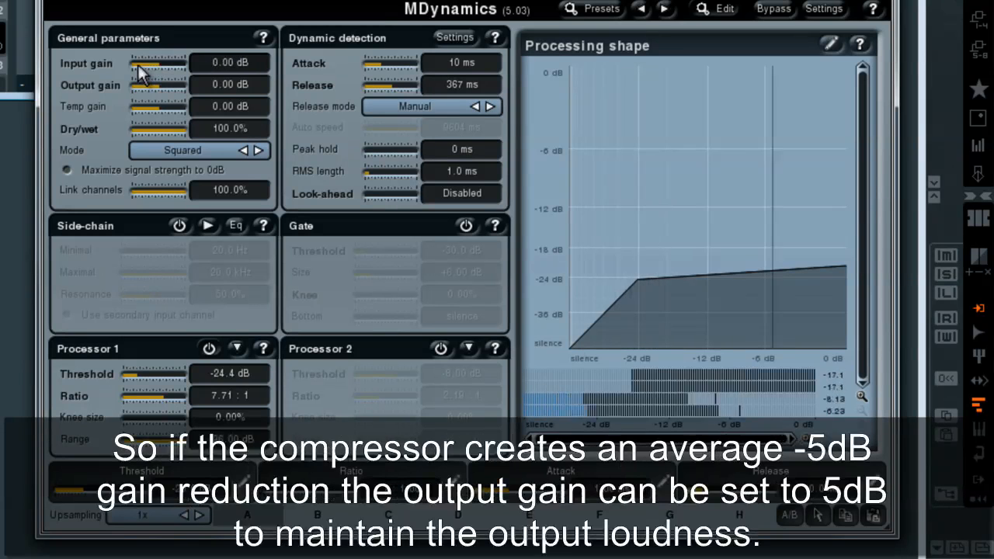
pyautogui.moveTo(163, 85); pyautogui.dragTo(139, 93)
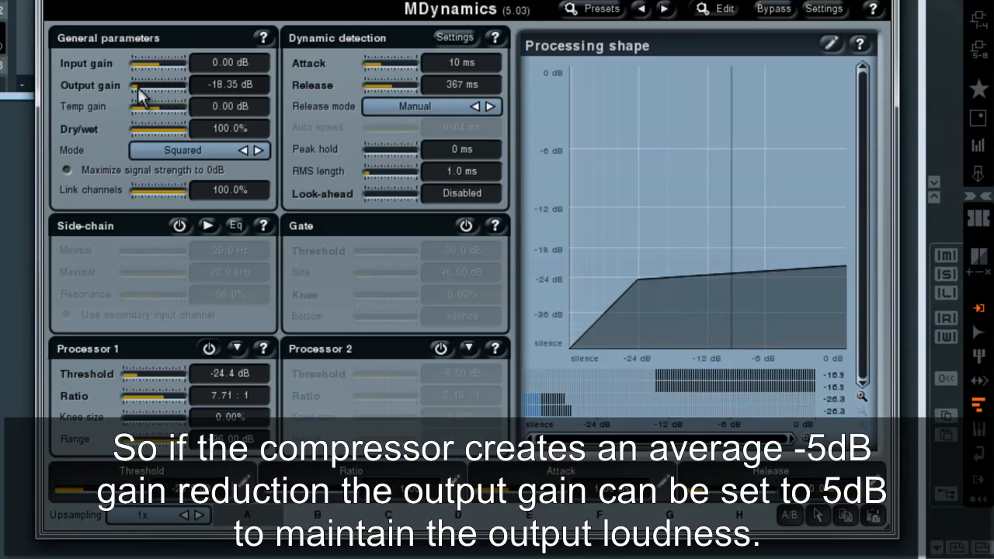
pyautogui.doubleClick(140, 93)
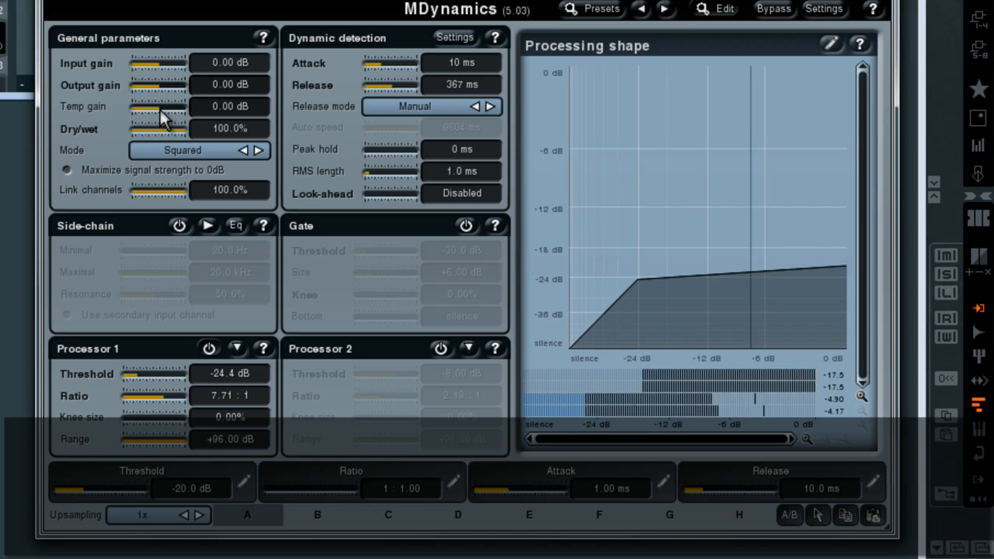
# - Lower Processor 1's ratio to 2.19:1 and try temp gains of +16.47 dB and +24.00 dB, resetting the gain to 0.00 dB
pyautogui.moveTo(163, 116)
pyautogui.mouseDown()
pyautogui.moveTo(185, 116)
pyautogui.moveTo(138, 116)
pyautogui.moveTo(175, 115)
pyautogui.mouseUp()
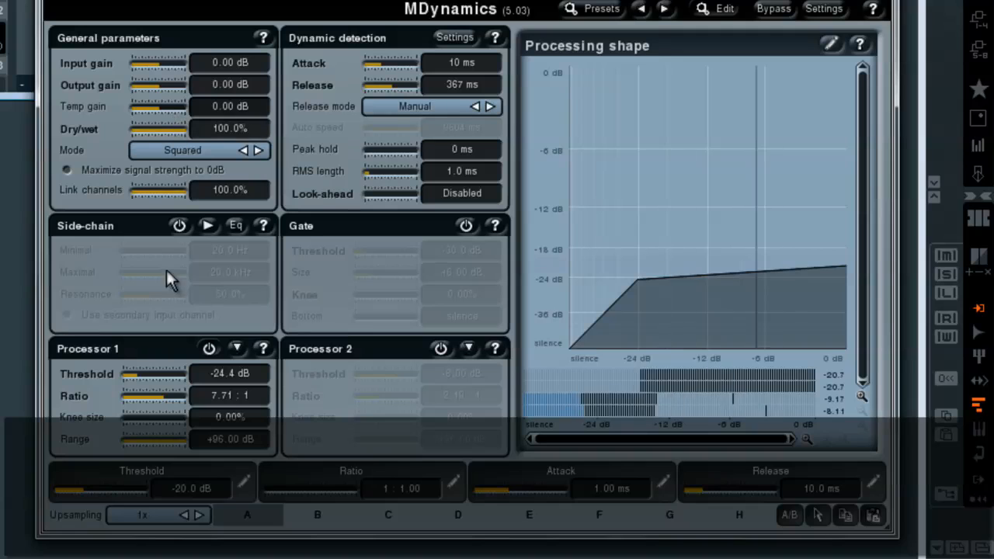
pyautogui.moveTo(166, 403); pyautogui.dragTo(153, 401)
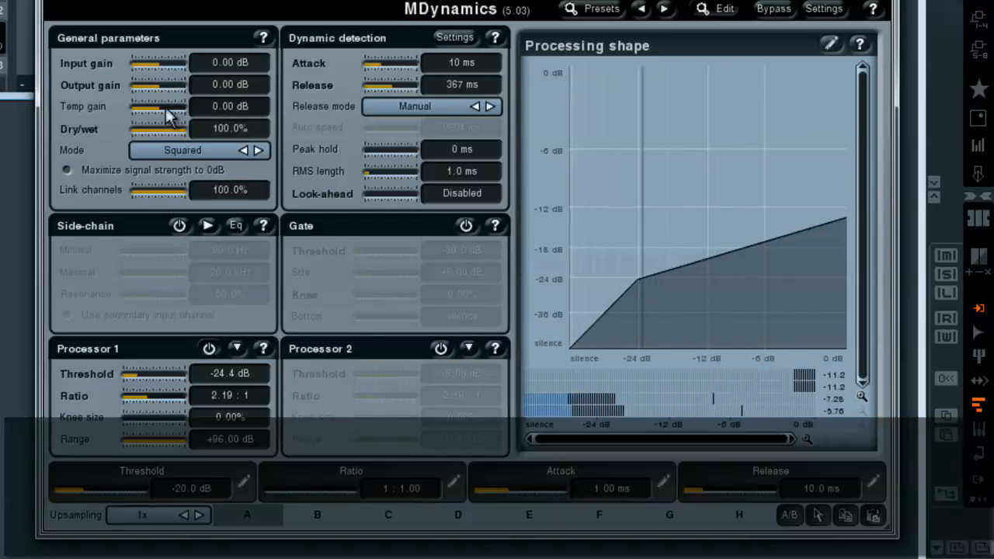
pyautogui.moveTo(163, 112); pyautogui.dragTo(181, 113)
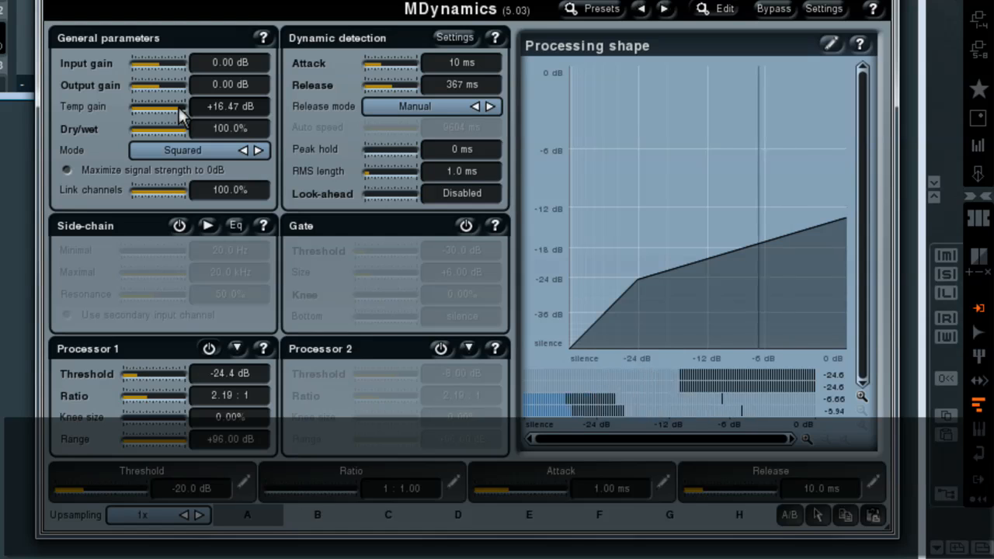
pyautogui.moveTo(179, 112)
pyautogui.mouseDown()
pyautogui.moveTo(162, 111)
pyautogui.moveTo(198, 115)
pyautogui.mouseUp()
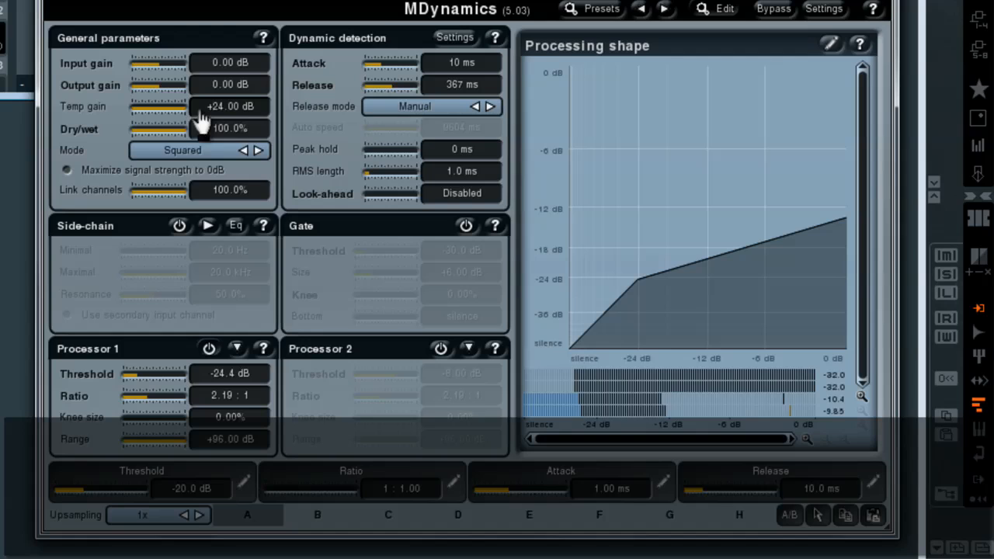
pyautogui.doubleClick(182, 108)
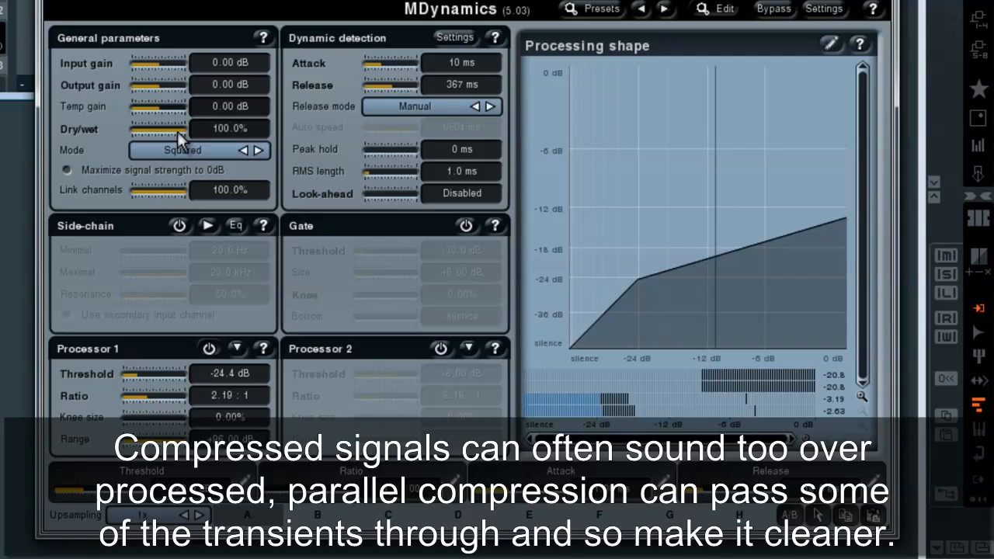
# - Raise the temp gain to +12.71 dB and Processor 1's ratio to 8.65:1
pyautogui.moveTo(162, 110); pyautogui.dragTo(176, 111)
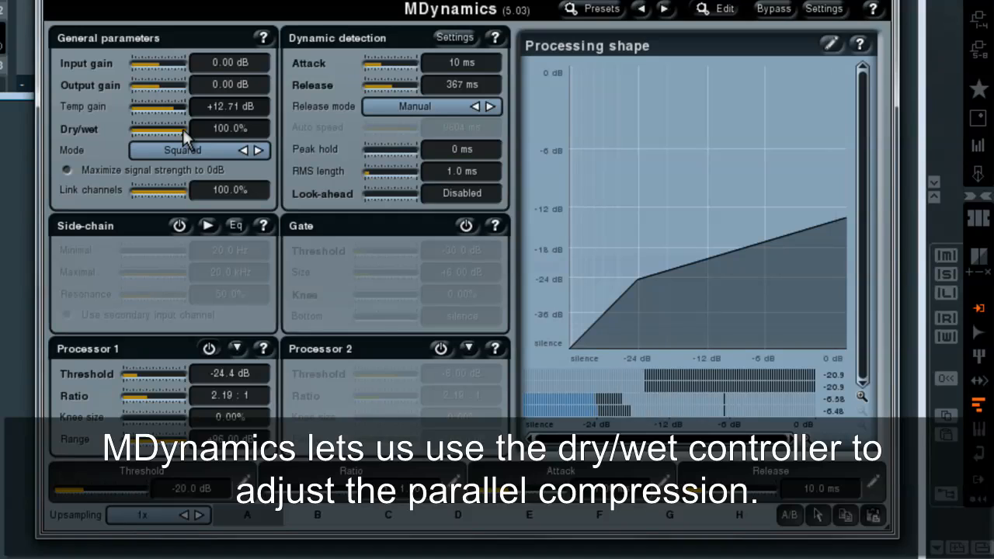
pyautogui.moveTo(148, 396); pyautogui.dragTo(166, 401)
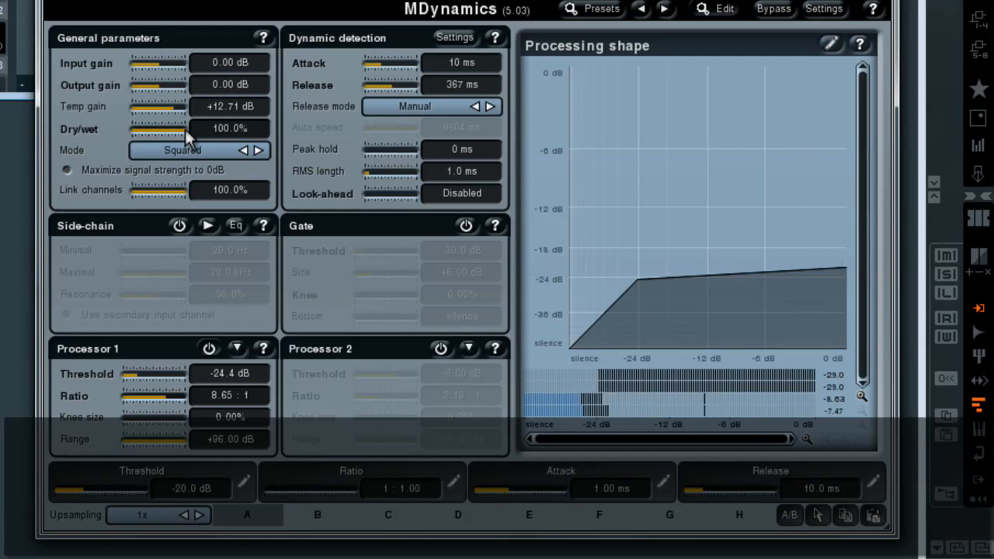
# - Reset the temp gain to 0.00 dB and compare dry/wet at 0.00%, 100.0% and 51.0%, ending at 100.0%
pyautogui.moveTo(185, 129); pyautogui.dragTo(127, 129)
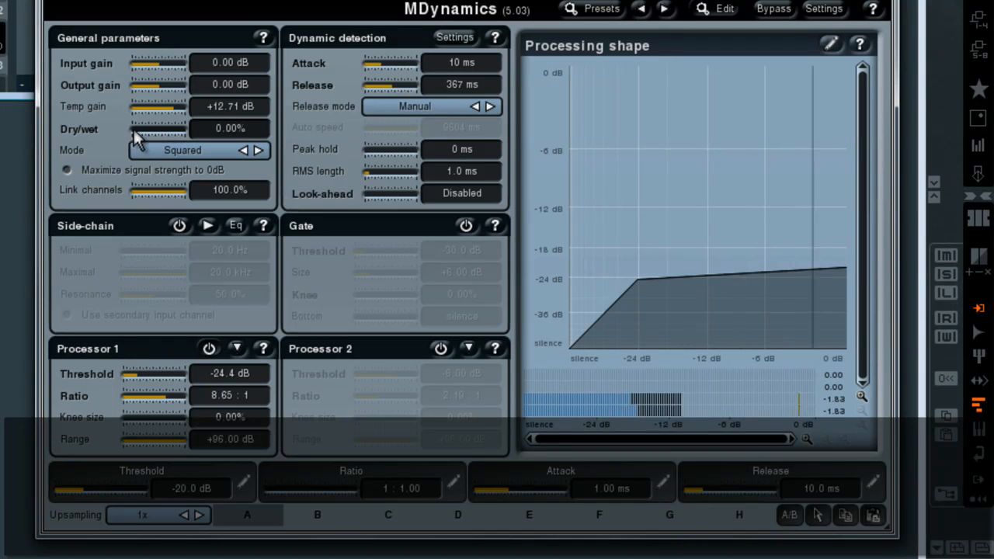
pyautogui.rightClick(162, 108)
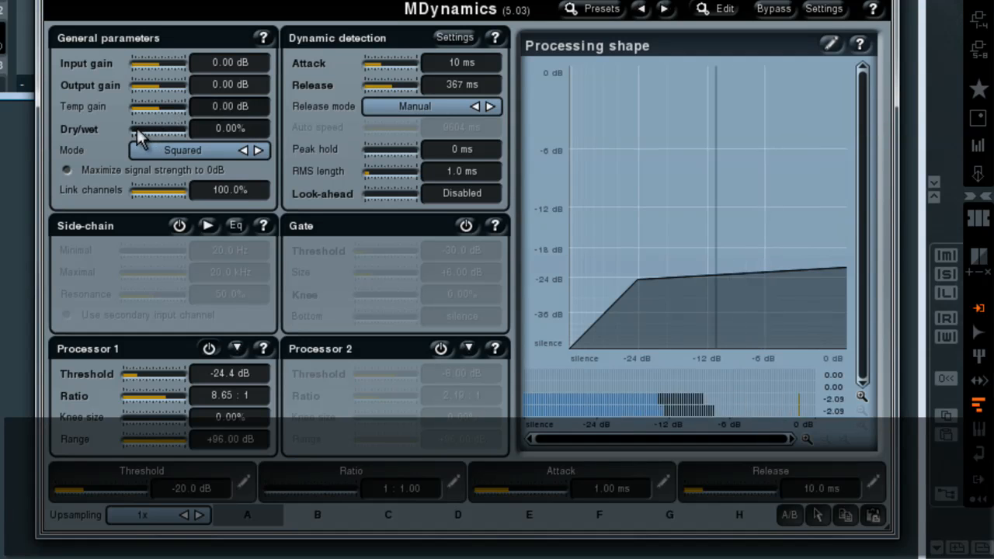
pyautogui.moveTo(133, 127); pyautogui.dragTo(186, 134)
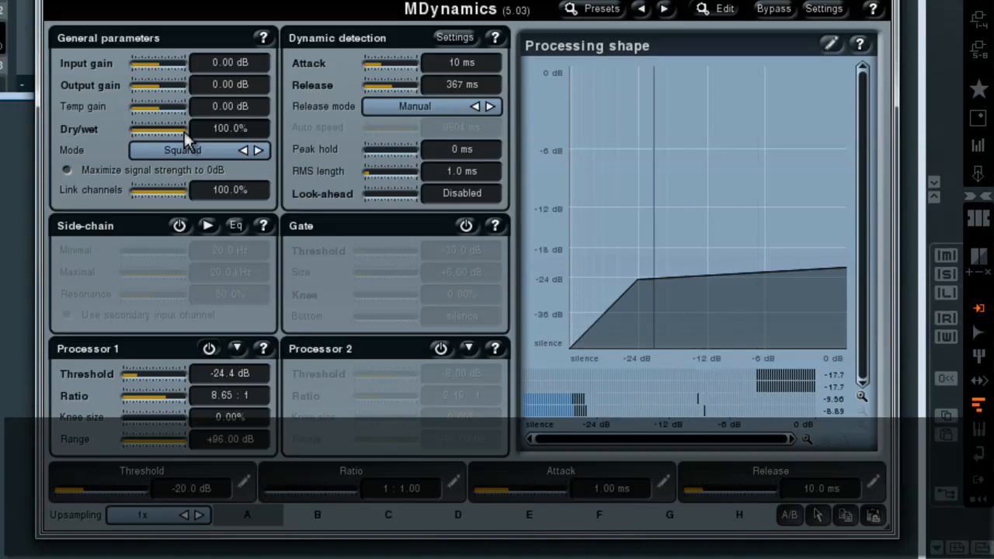
pyautogui.moveTo(184, 132); pyautogui.dragTo(165, 138)
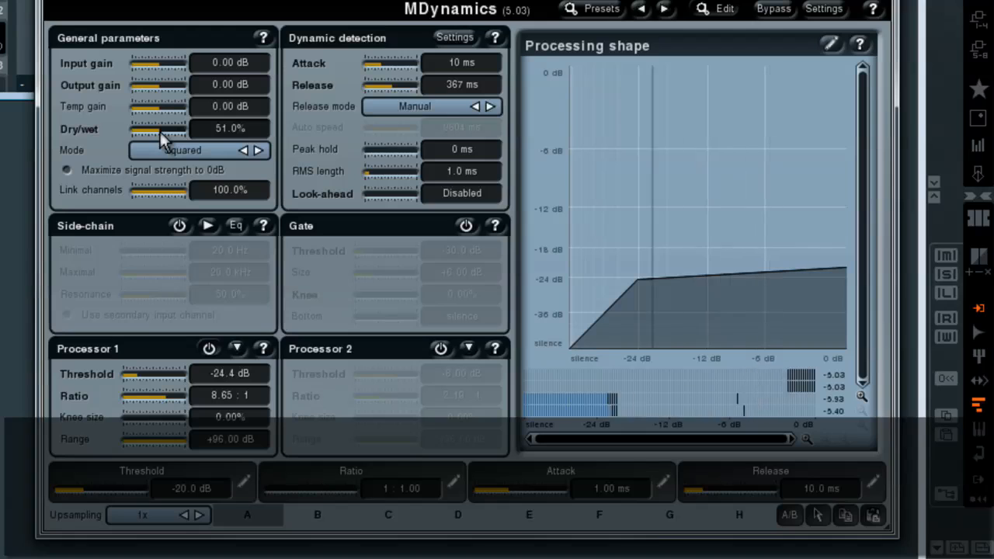
pyautogui.moveTo(159, 131); pyautogui.dragTo(185, 131)
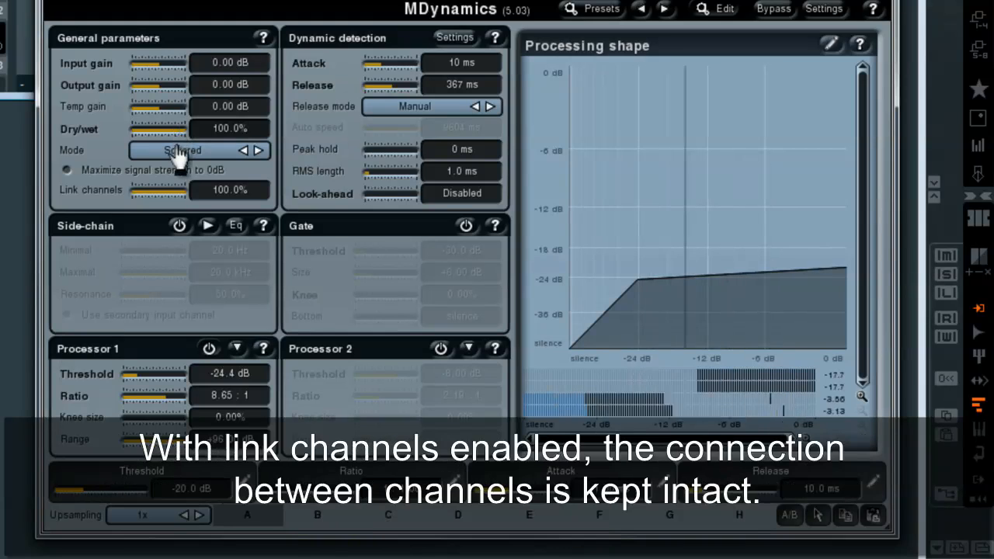
# - Switch the mode through Logarithmic to Linear, and try link channels at 0.00%, restoring it to 100.0%
pyautogui.click(195, 157)
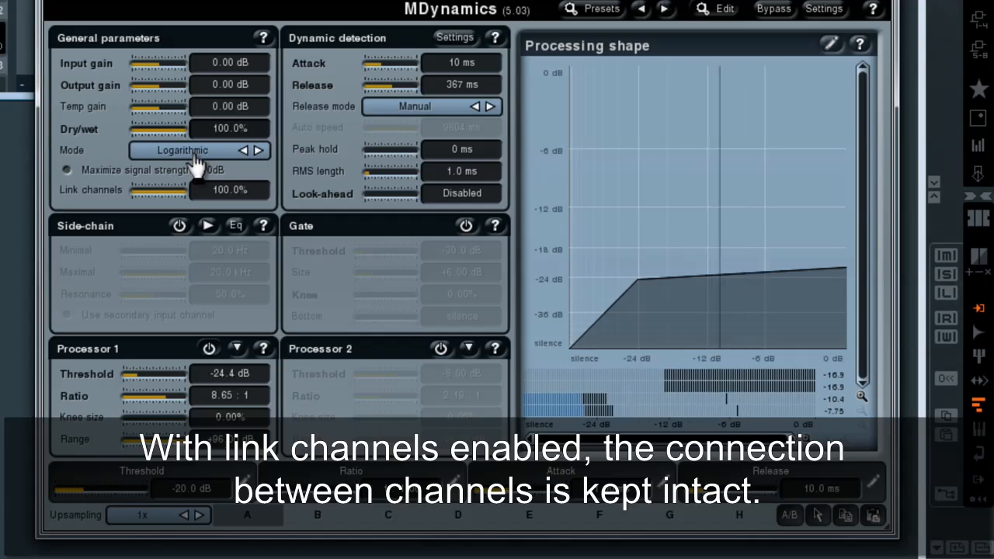
pyautogui.click(199, 158)
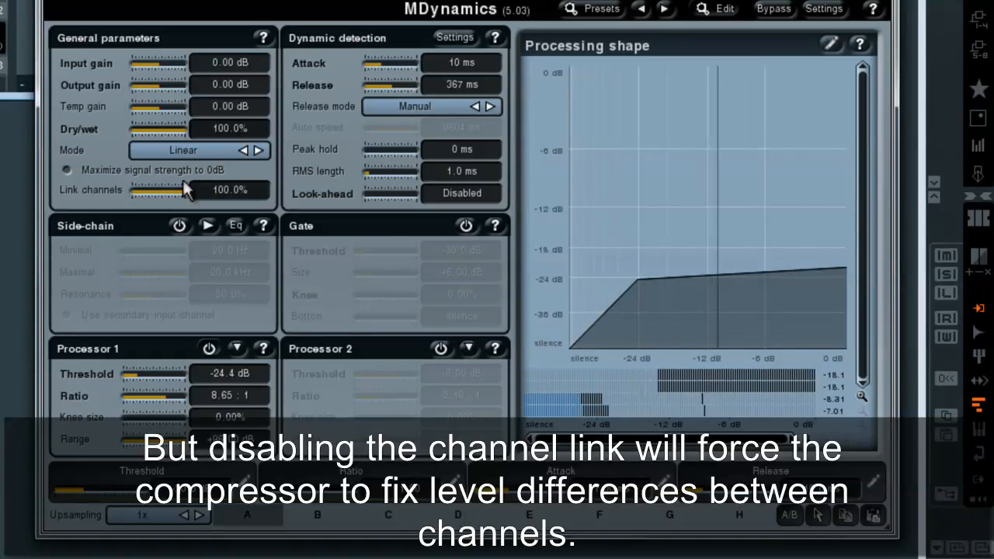
pyautogui.moveTo(185, 199); pyautogui.dragTo(124, 189)
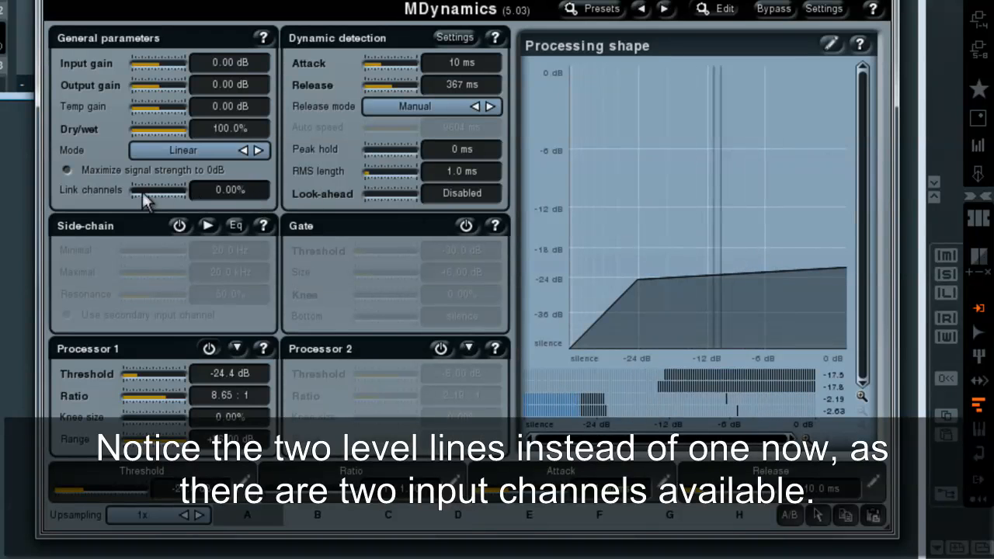
pyautogui.moveTo(137, 192); pyautogui.dragTo(185, 191)
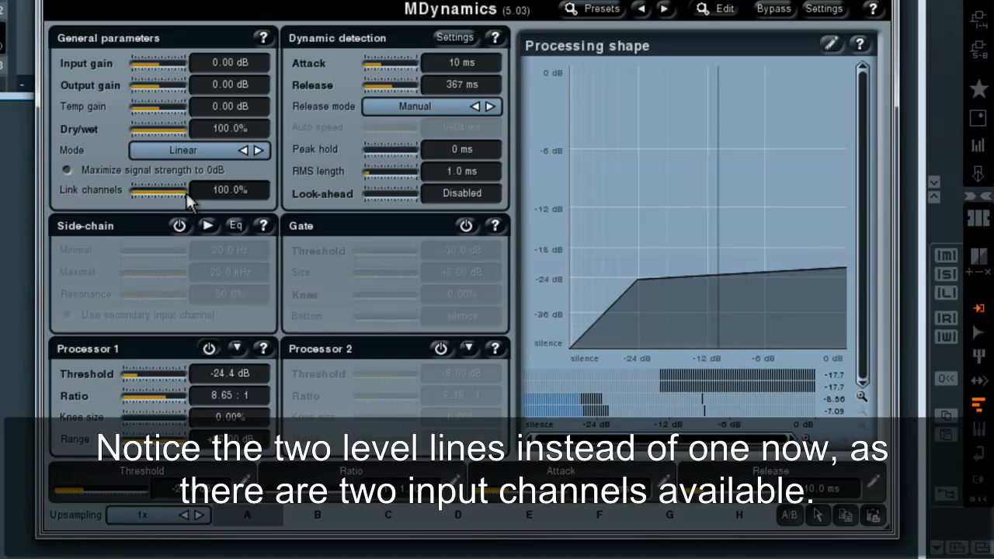